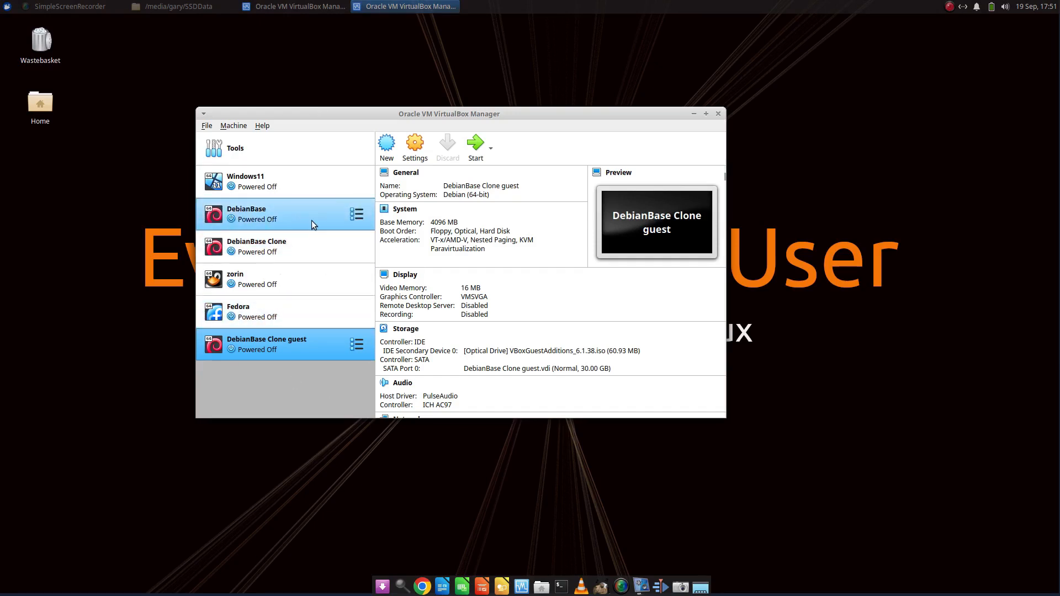
Start the DebianBase Clone guest virtual machine after viewing the DebianBase and DebianBase Clone details
click(261, 211)
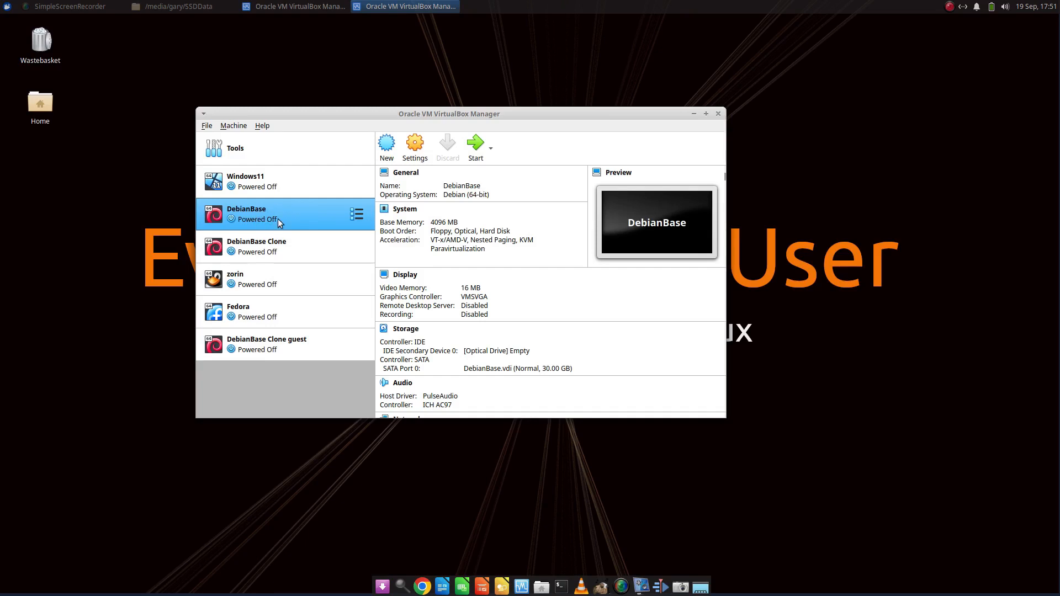
click(248, 245)
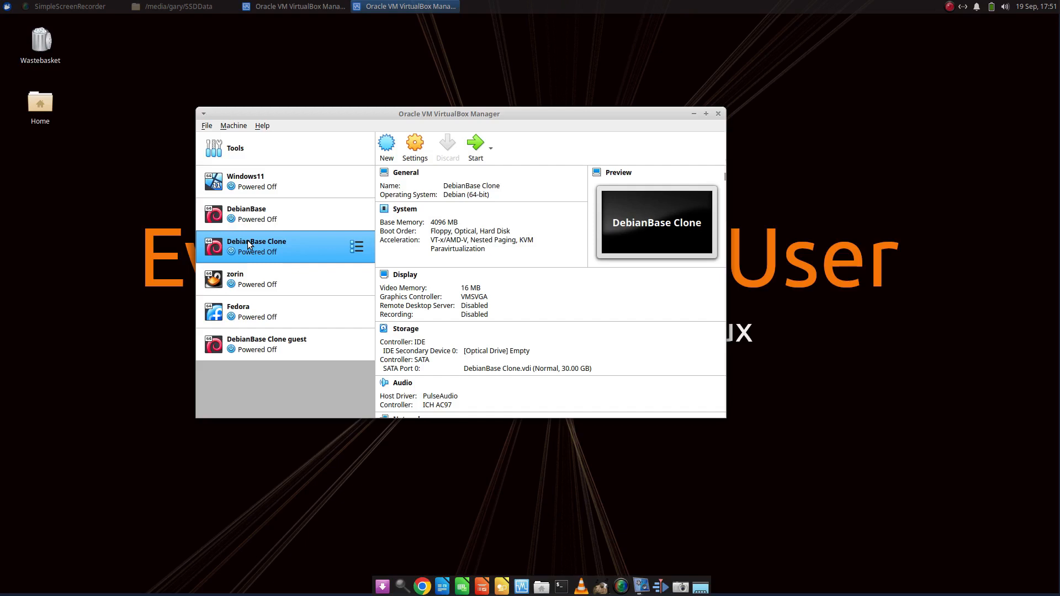
click(293, 338)
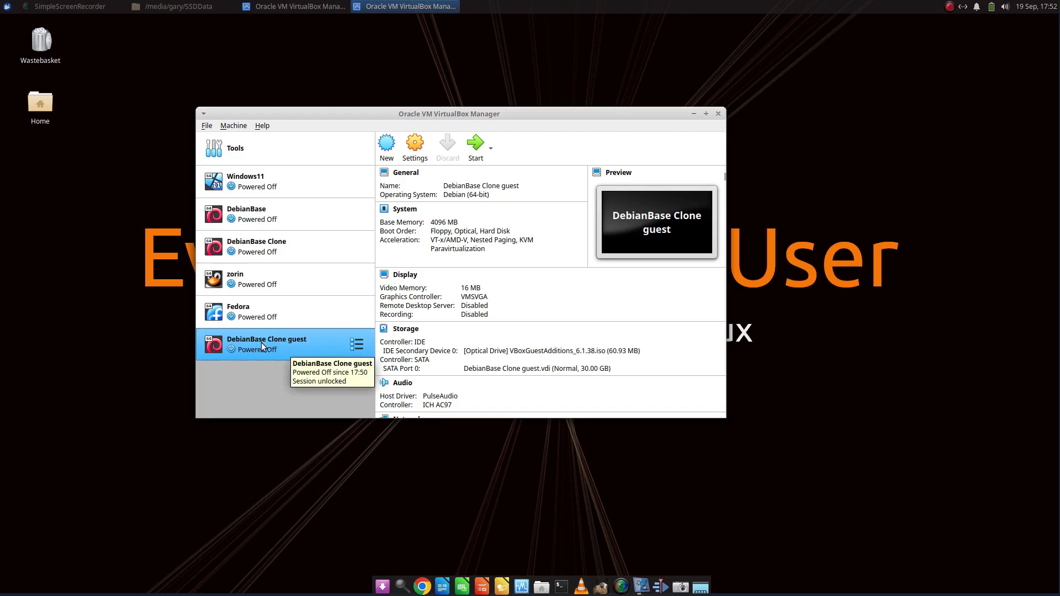
click(472, 146)
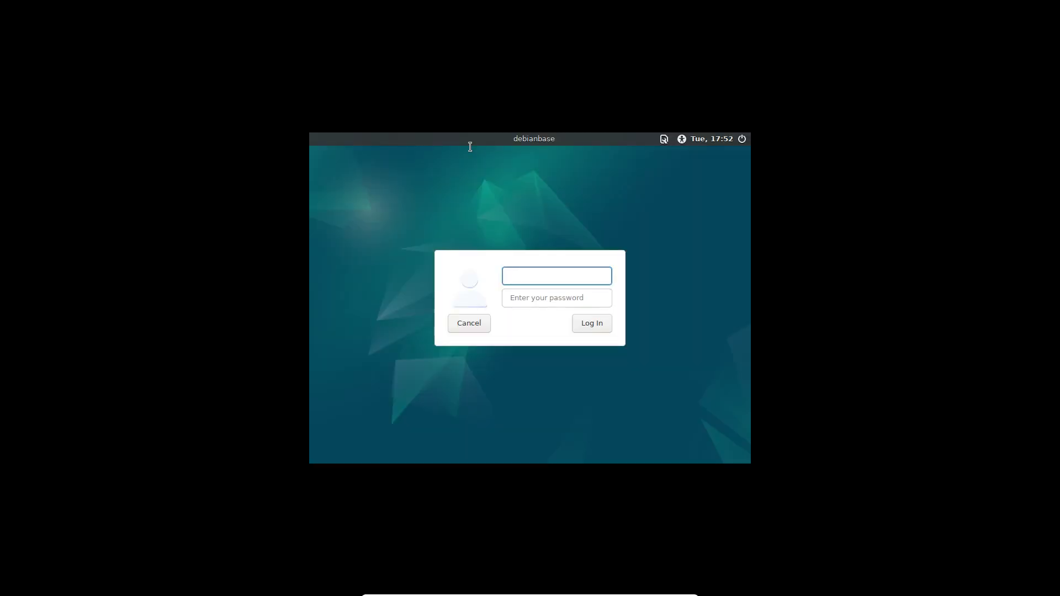
Log in to the Debian guest with the account's username and password
text(gary)
key(Tab)
text(passwor)
key(Return)
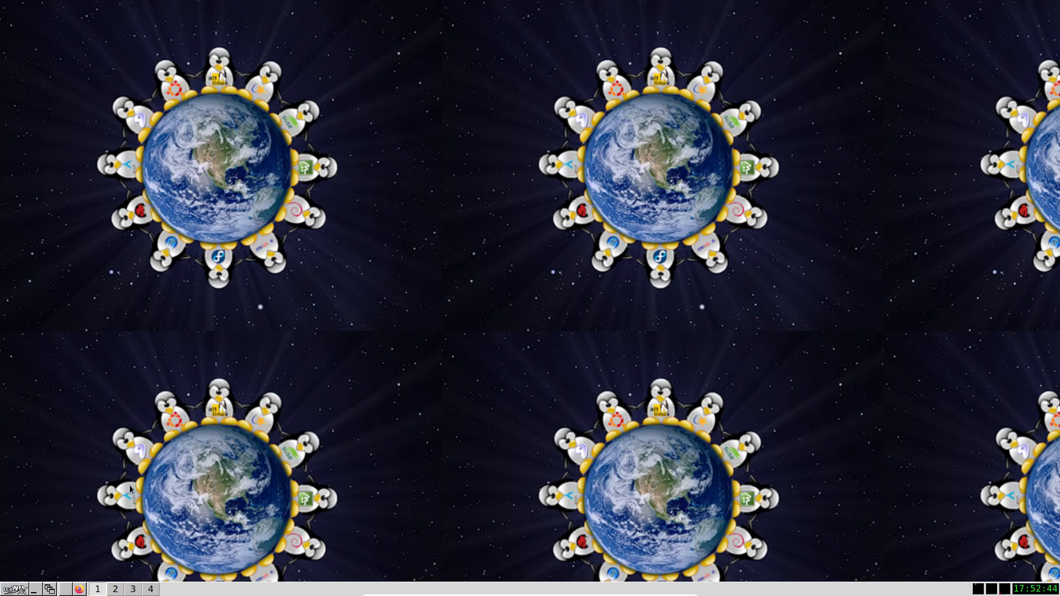
Launch the web browser in the full-screen Debian guest
click(21, 590)
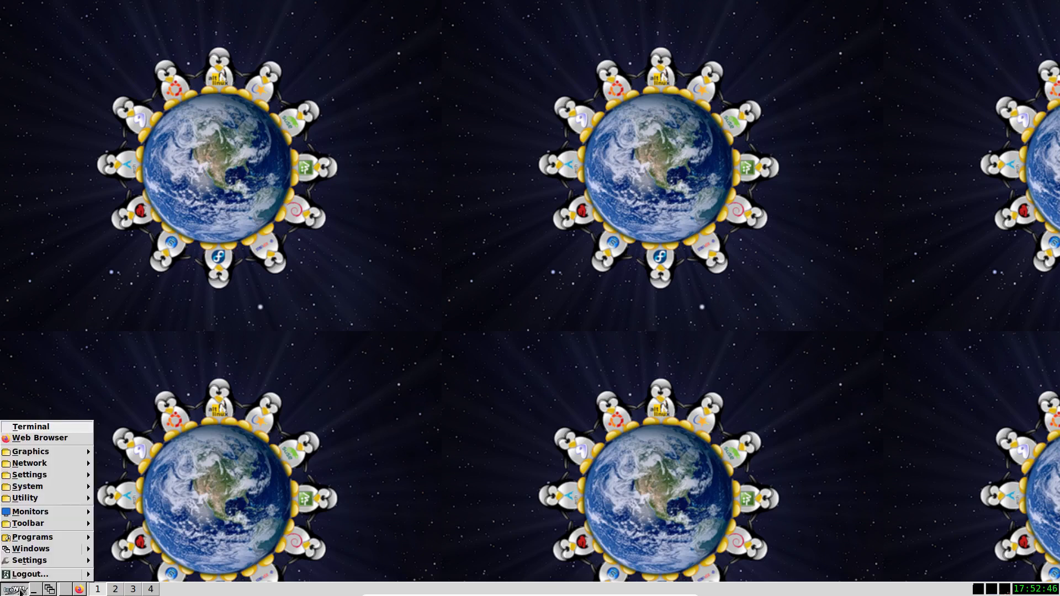
click(358, 338)
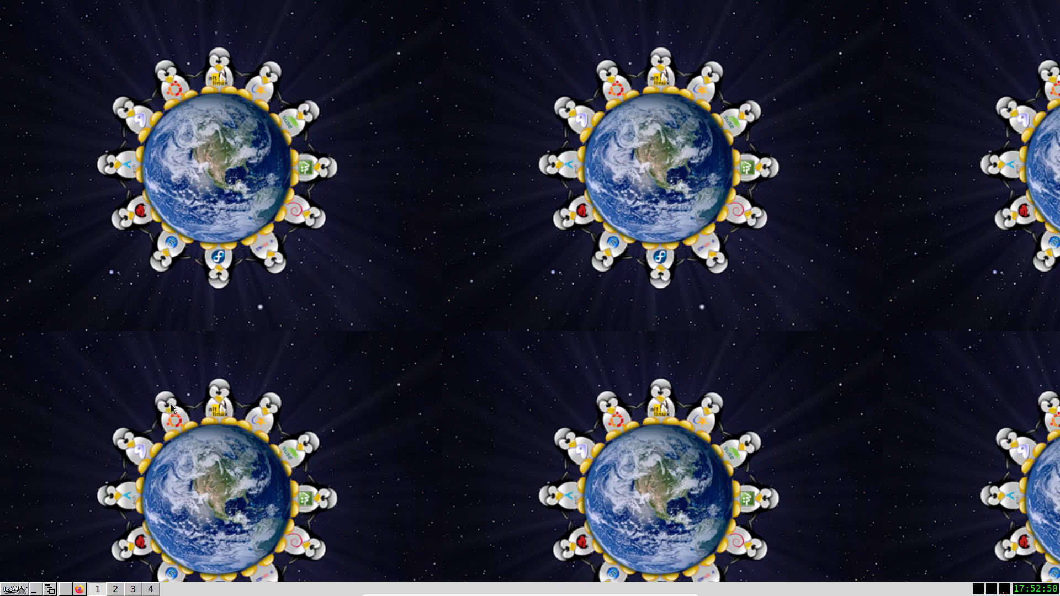
click(15, 591)
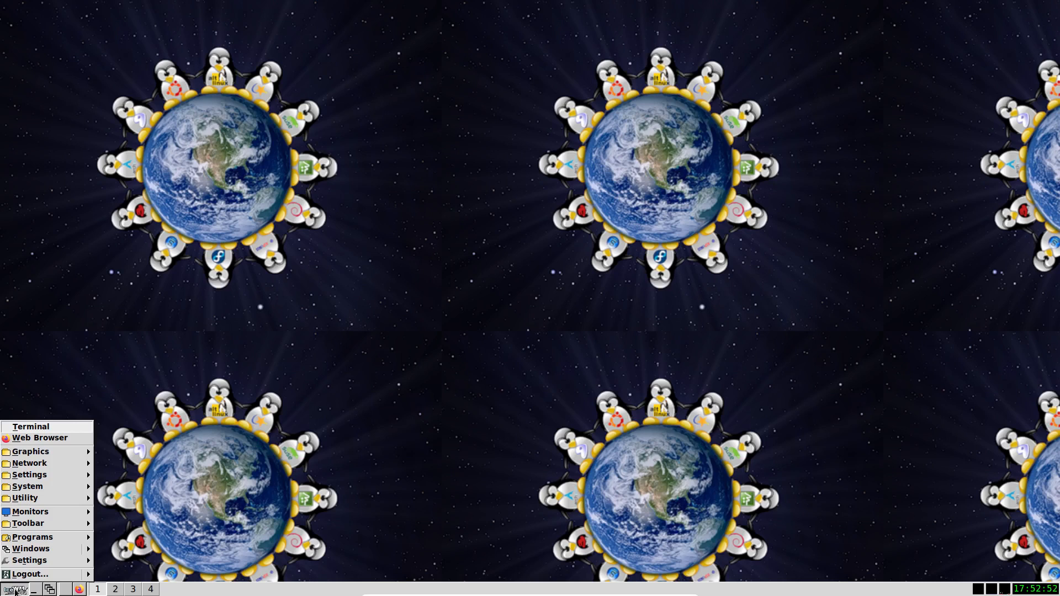
click(46, 439)
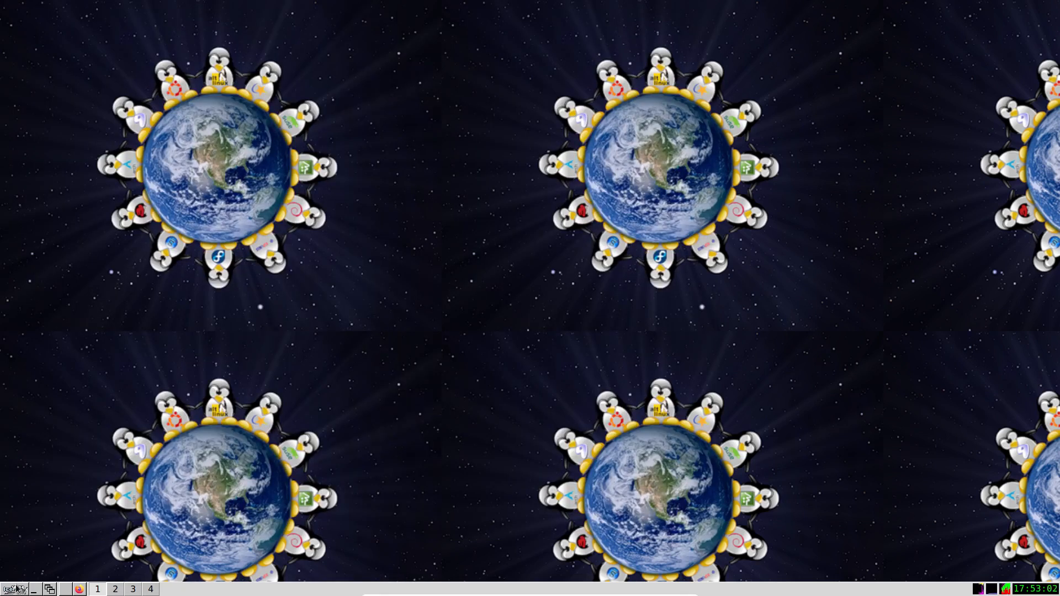
Open the Thunar file manager in the guest, move its window towards the middle of the desktop and close it
click(17, 588)
mouse_move(55, 488)
mouse_move(136, 488)
click(260, 486)
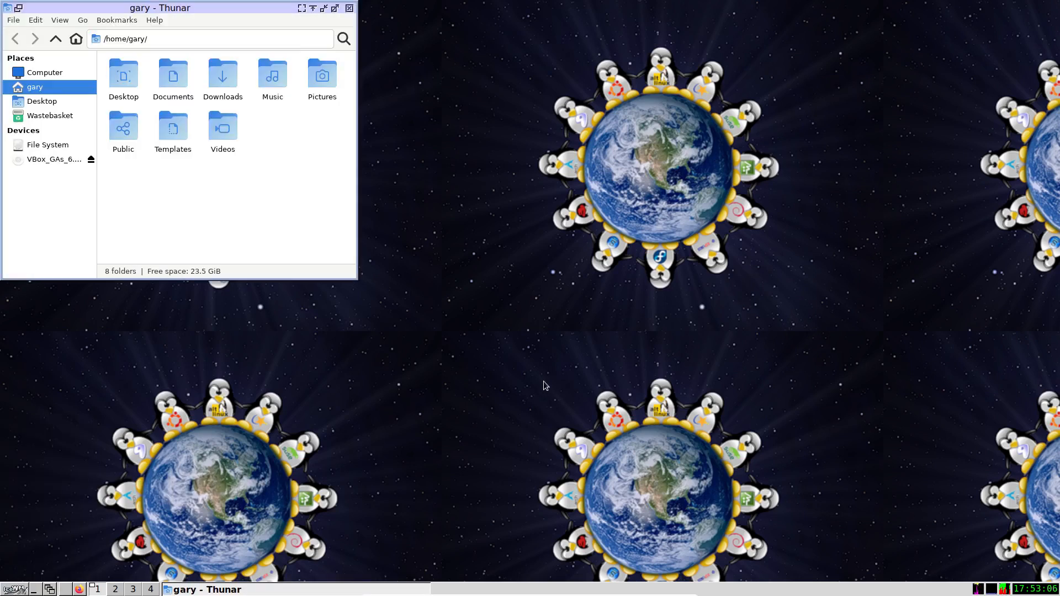
drag(271, 4, 552, 119)
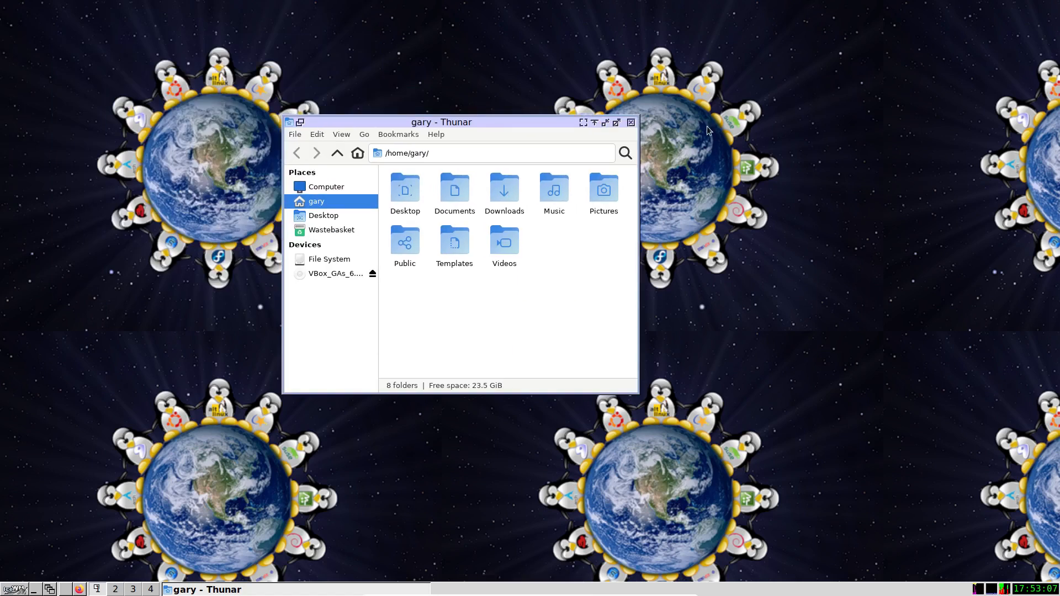
click(630, 123)
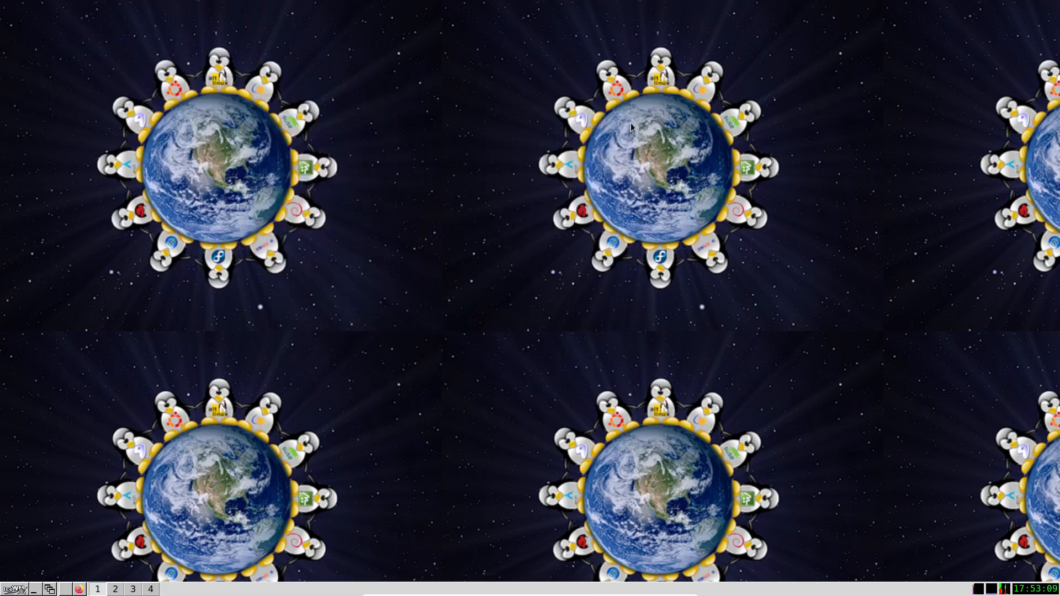
Shut down the Debian guest and confirm closing all active applications
click(15, 589)
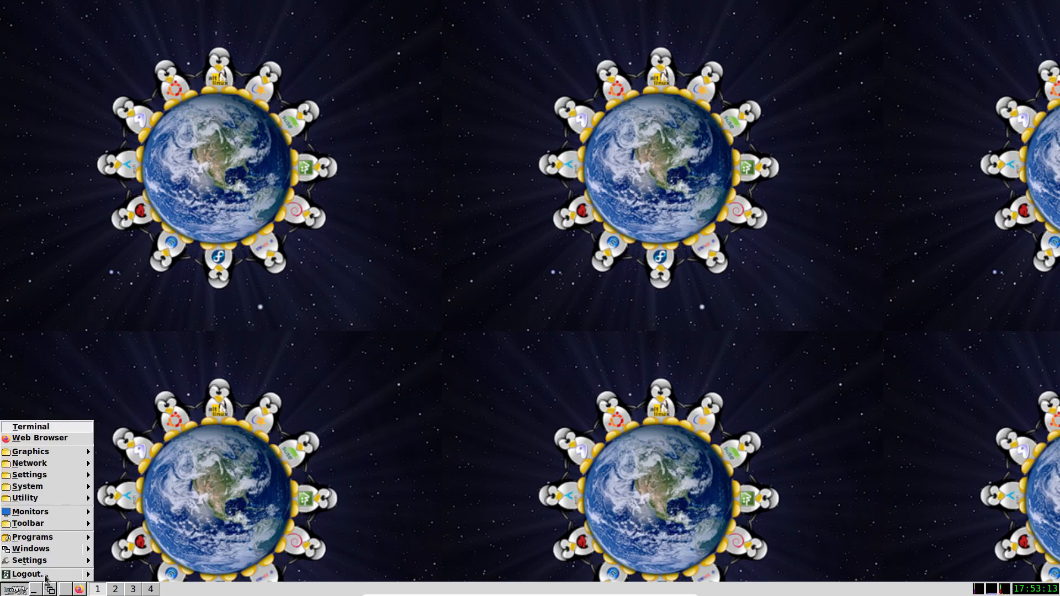
mouse_move(88, 580)
click(119, 503)
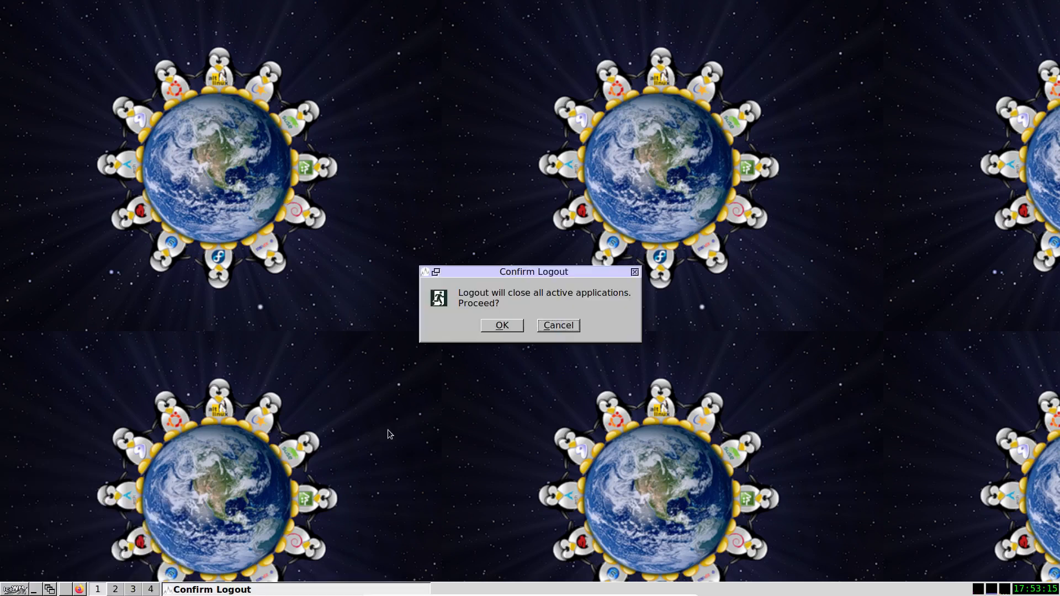
click(499, 327)
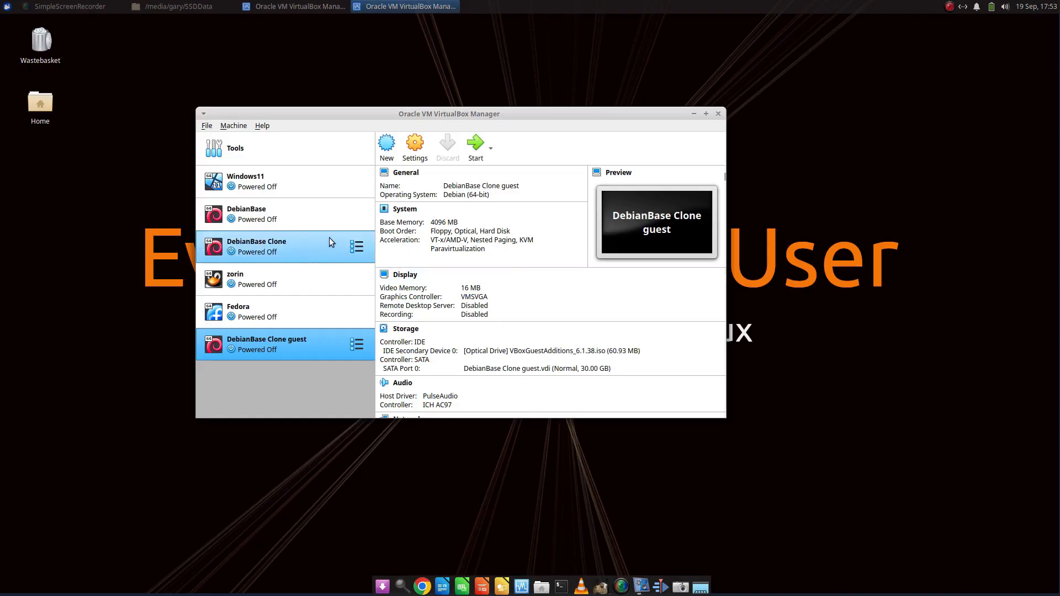
Start cloning the DebianBase Clone machine and name the new machine Debian FullScreen
click(271, 247)
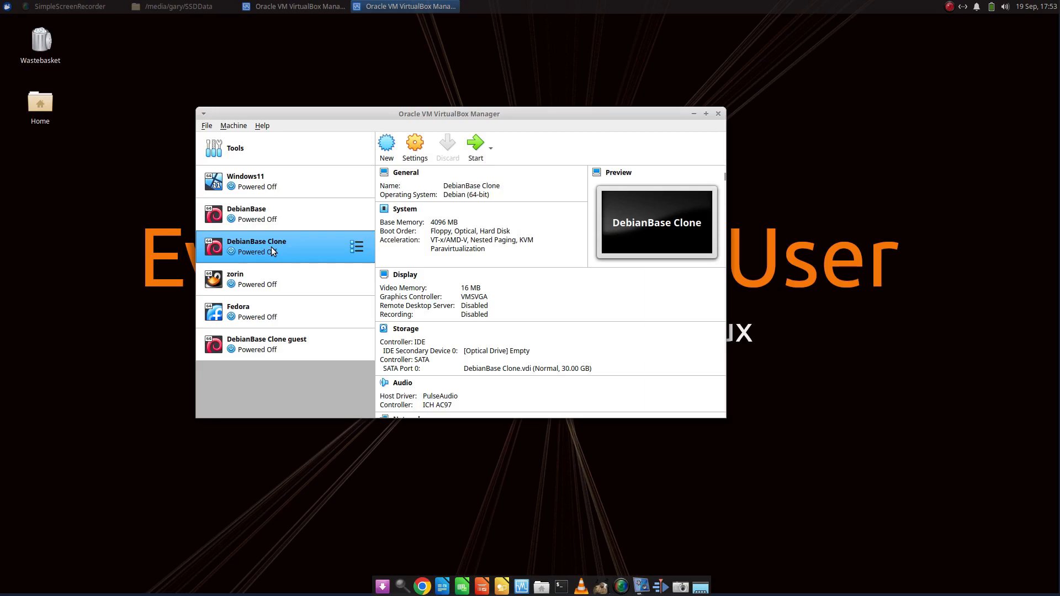
right_click(312, 250)
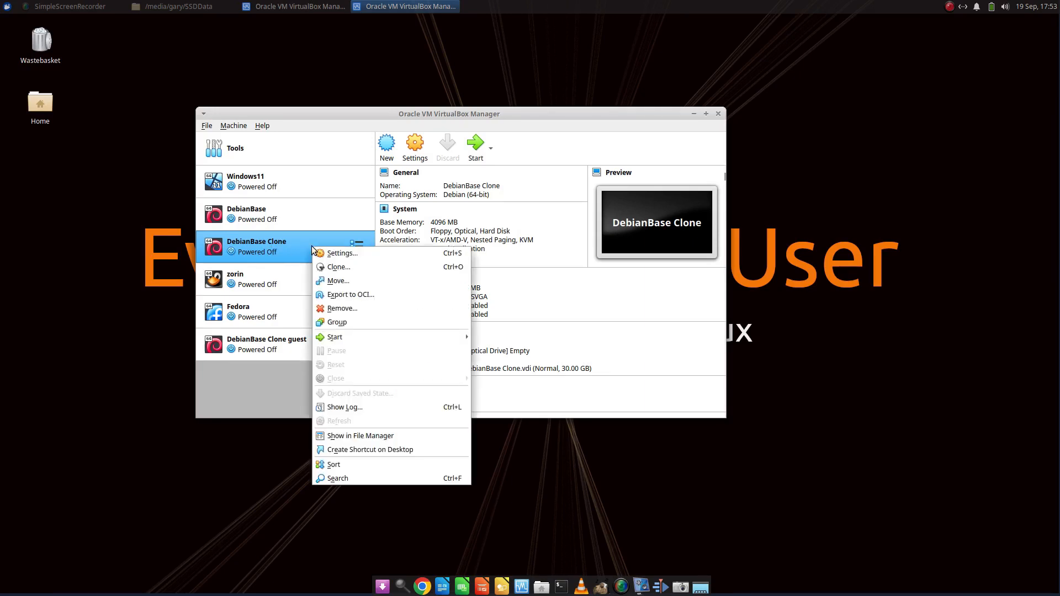
click(332, 267)
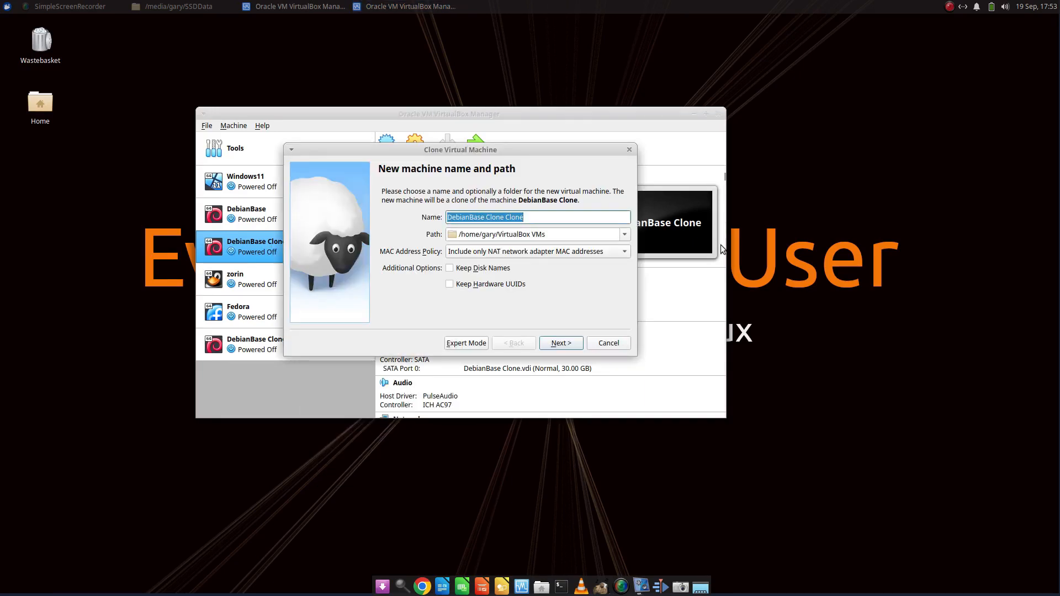
click(542, 221)
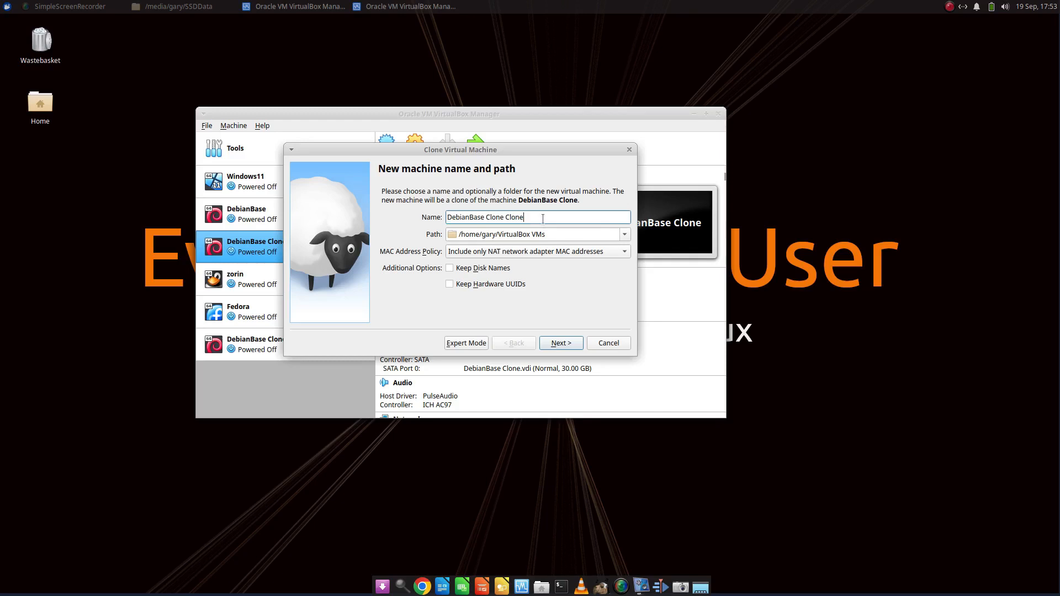
key(BackSpace)
key(BackSpace)
key(BackSpace)
key(BackSpace)
key(BackSpace)
key(BackSpace)
key(BackSpace)
key(BackSpace)
key(BackSpace)
key(BackSpace)
key(BackSpace)
key(BackSpace)
key(BackSpace)
key(BackSpace)
key(BackSpace)
key(BackSpace)
text(FullScren)
text(n)
Browse for a different clone path and open the virtualmachines/Debian folder on the SSDData drive
click(627, 235)
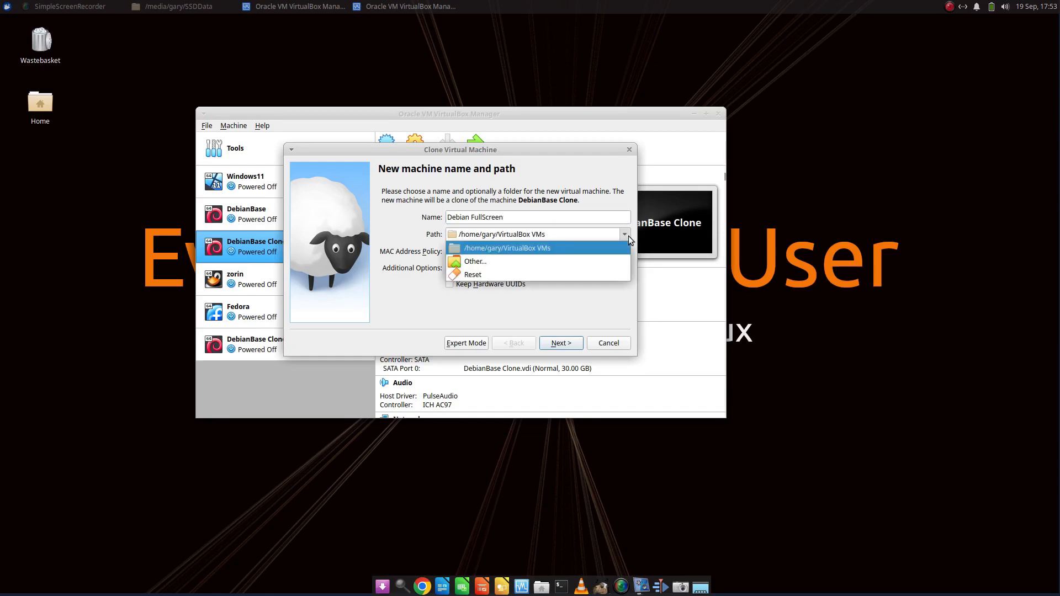
click(563, 258)
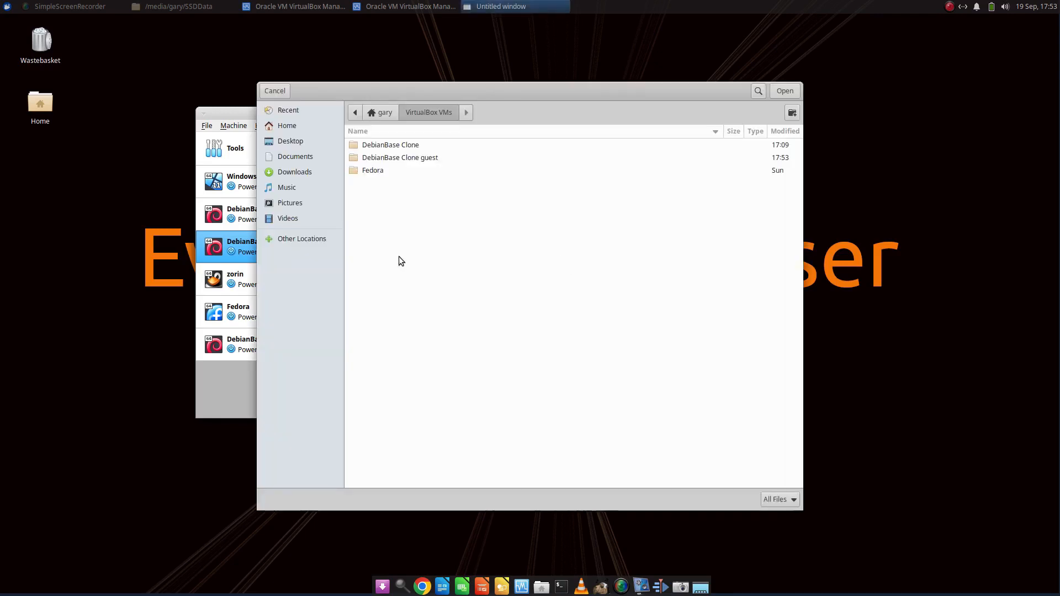
click(310, 240)
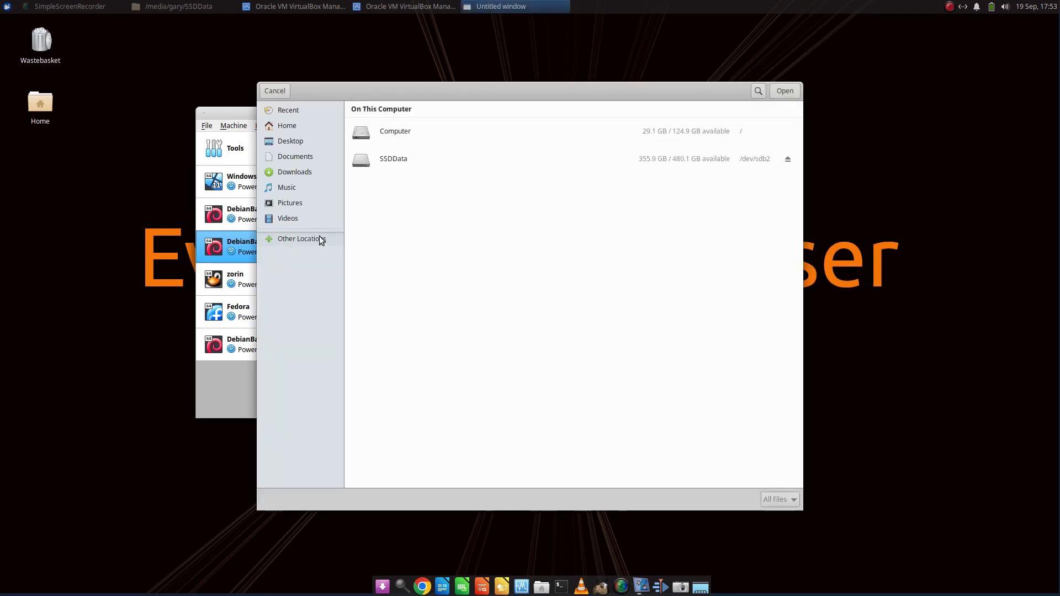
click(395, 159)
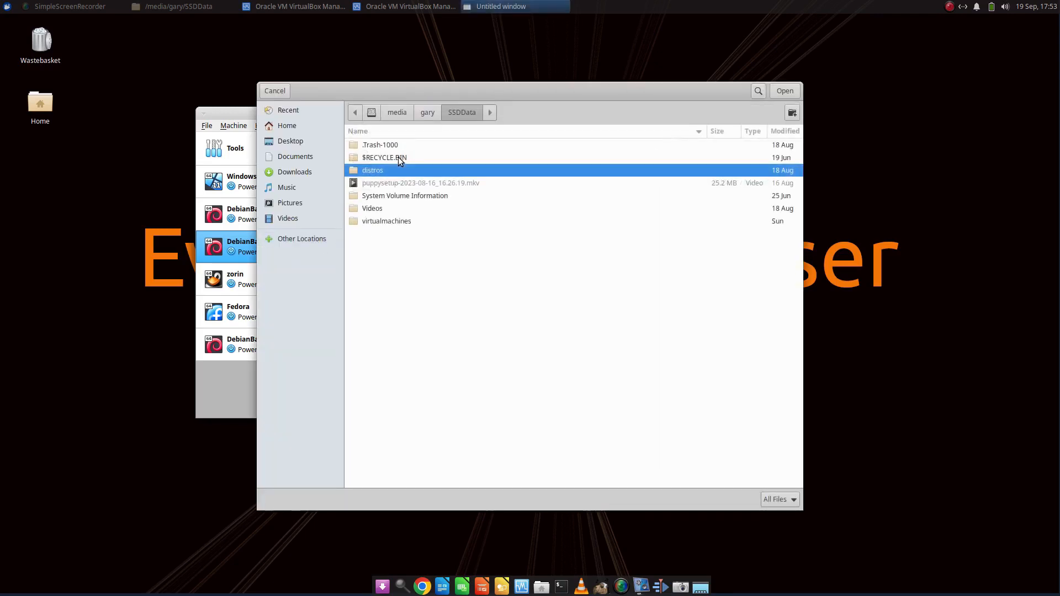
double_click(383, 221)
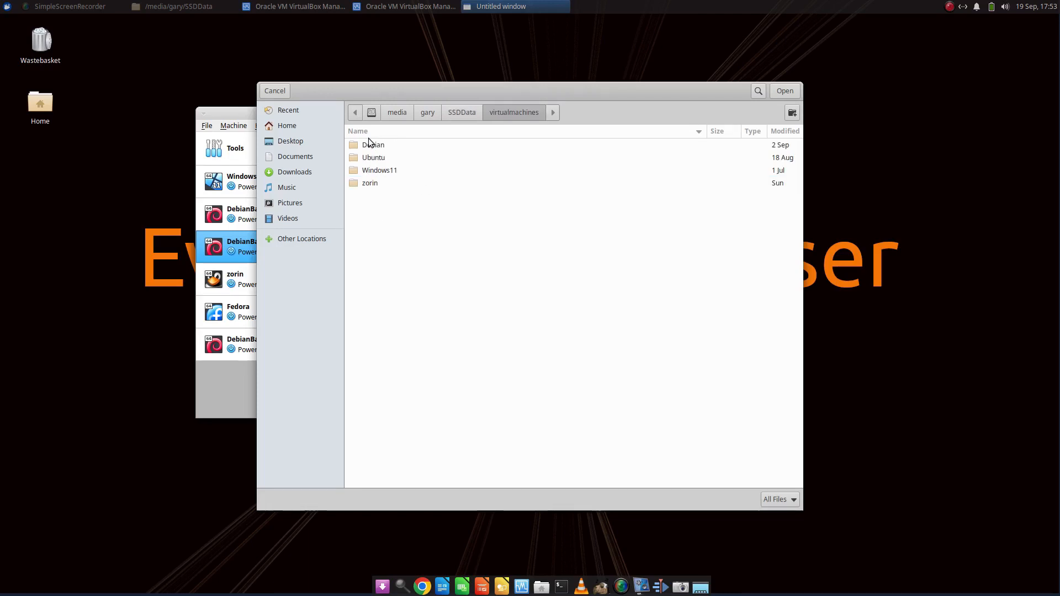
double_click(370, 144)
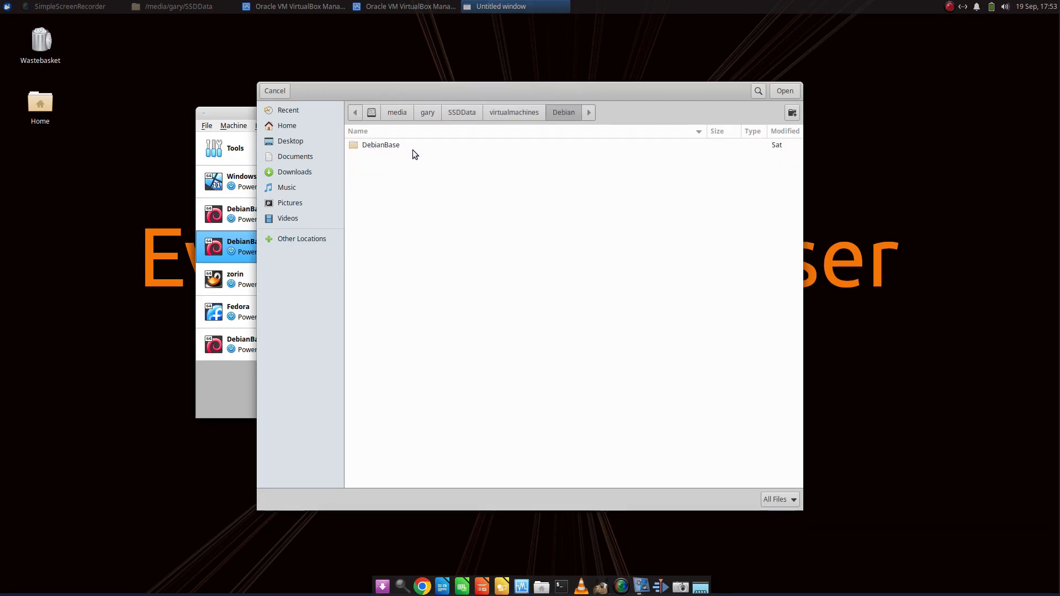
Create a folder named FullScreenVM inside Debian and use it as the clone's path
click(792, 113)
text(debian)
key(BackSpace)
key(BackSpace)
key(BackSpace)
key(BackSpace)
key(BackSpace)
key(BackSpace)
text(FullScreenVM)
key(Return)
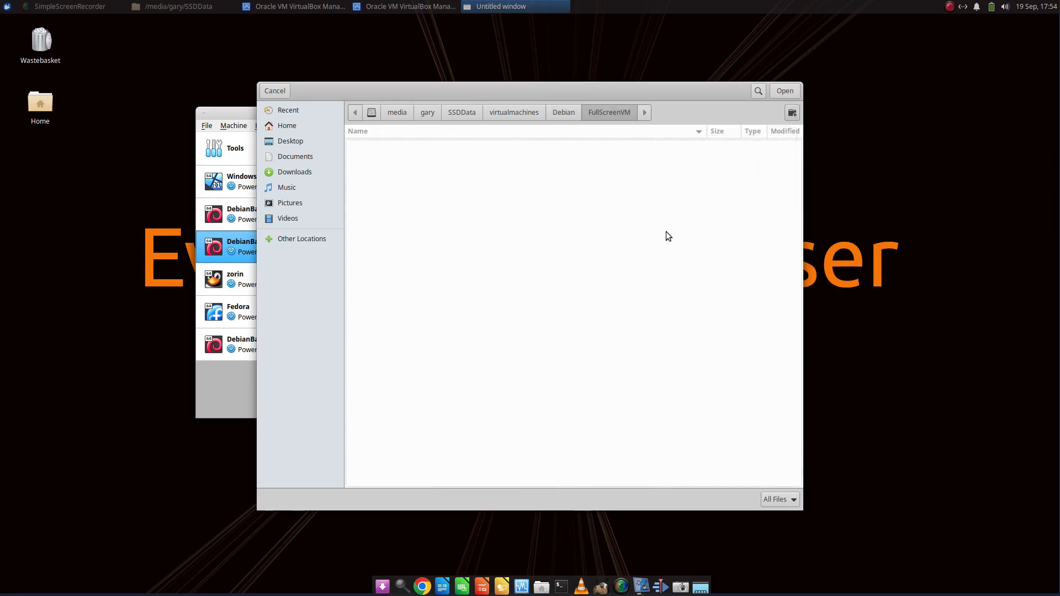
click(785, 91)
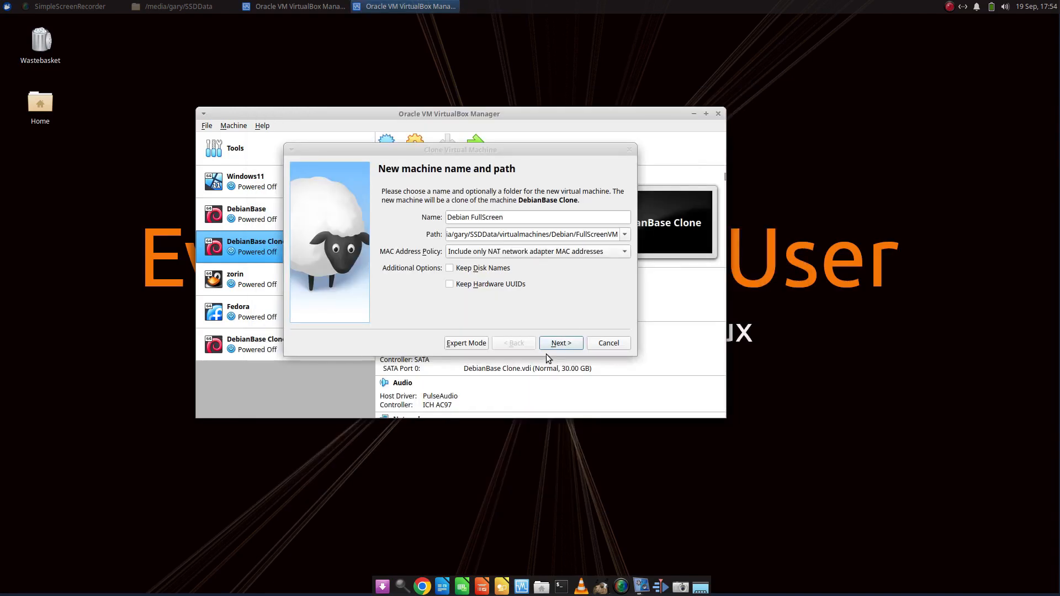
Create the new machine as a full clone
click(559, 343)
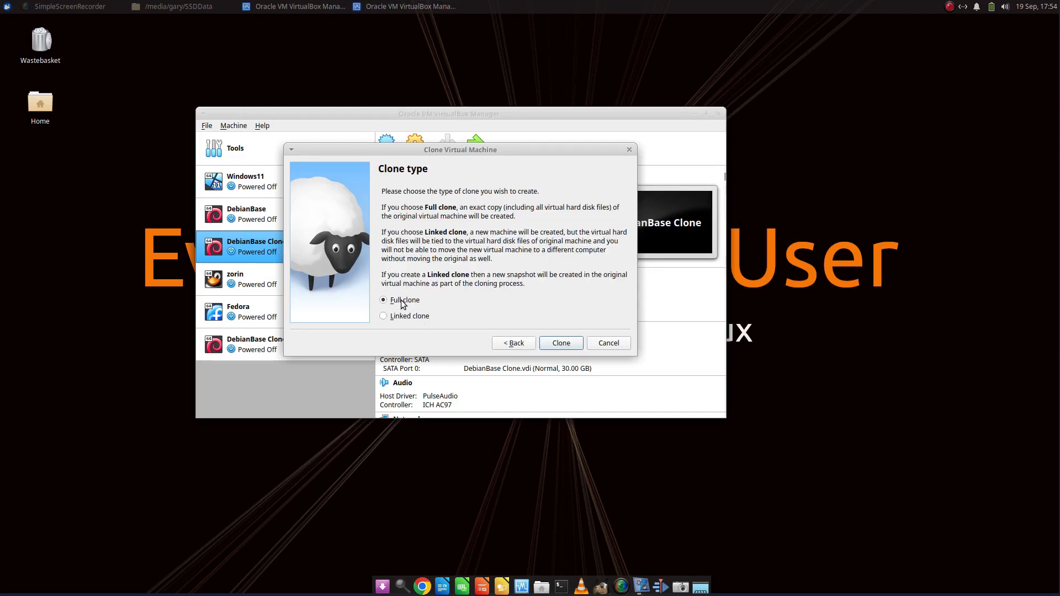
click(568, 341)
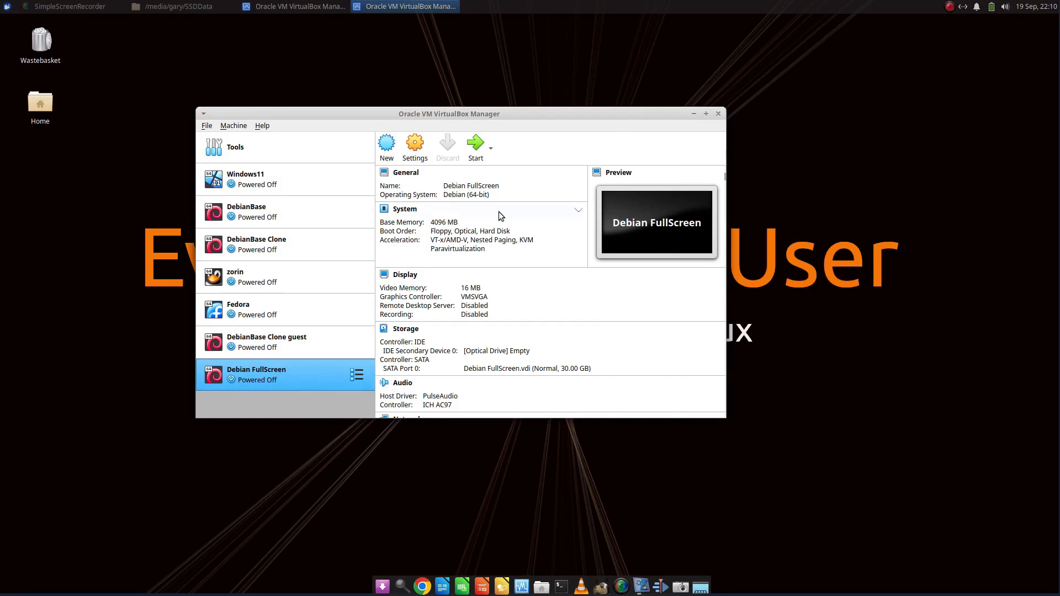
Start the Debian FullScreen virtual machine and boot the Debian GNU/Linux entry
click(475, 145)
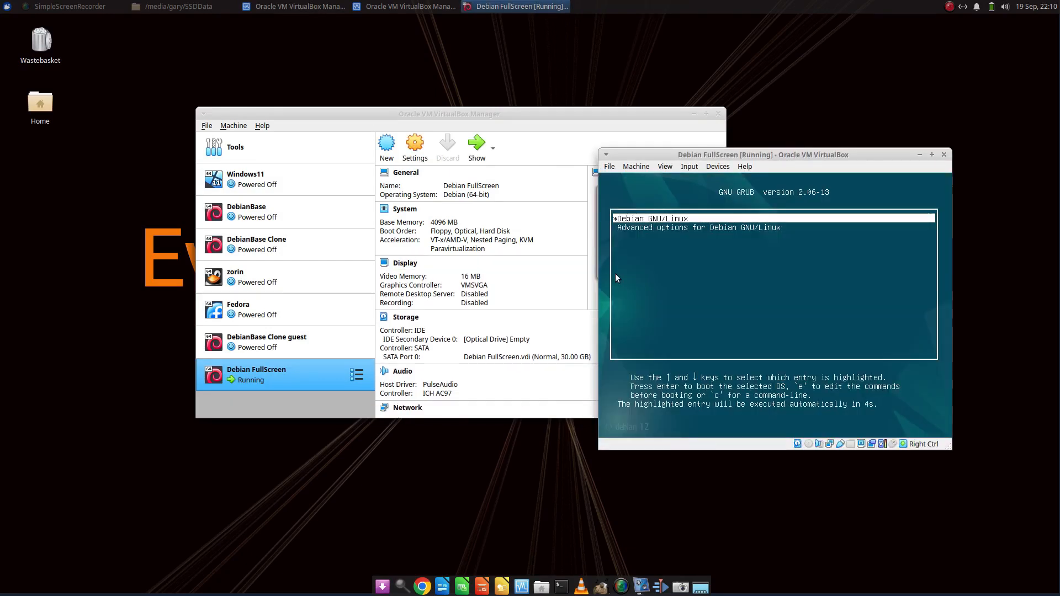
key(Return)
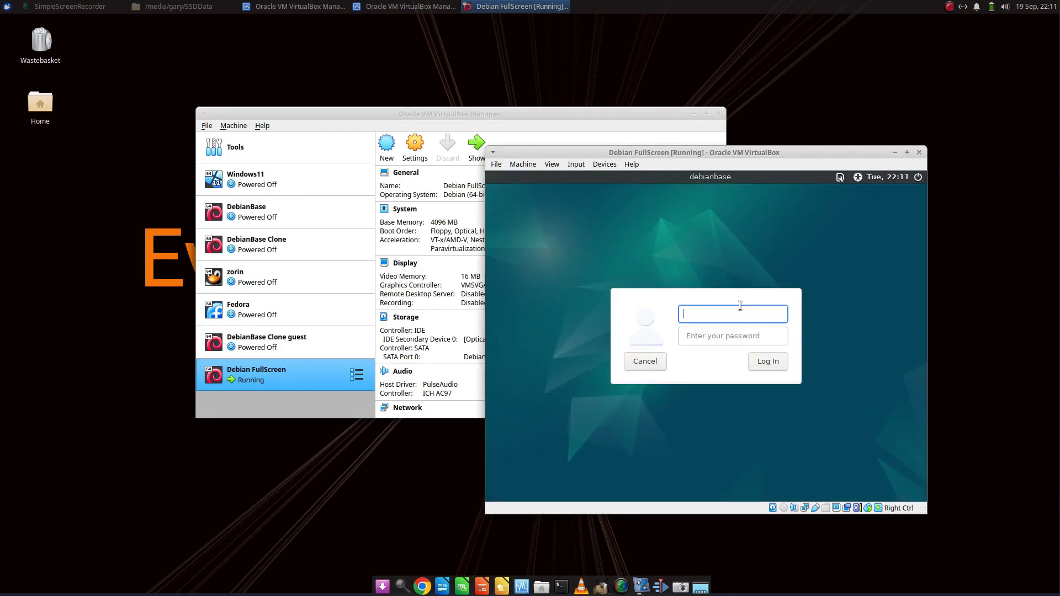
Log in to the Debian FullScreen guest with the account's username and password
text(gary)
key(Tab)
text(•••••••••)
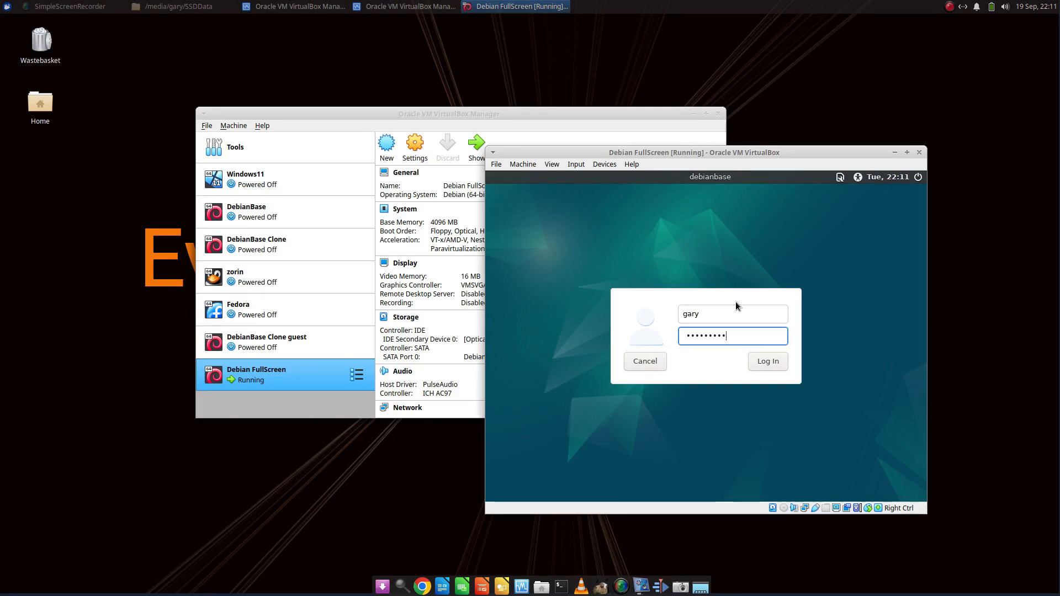
key(Return)
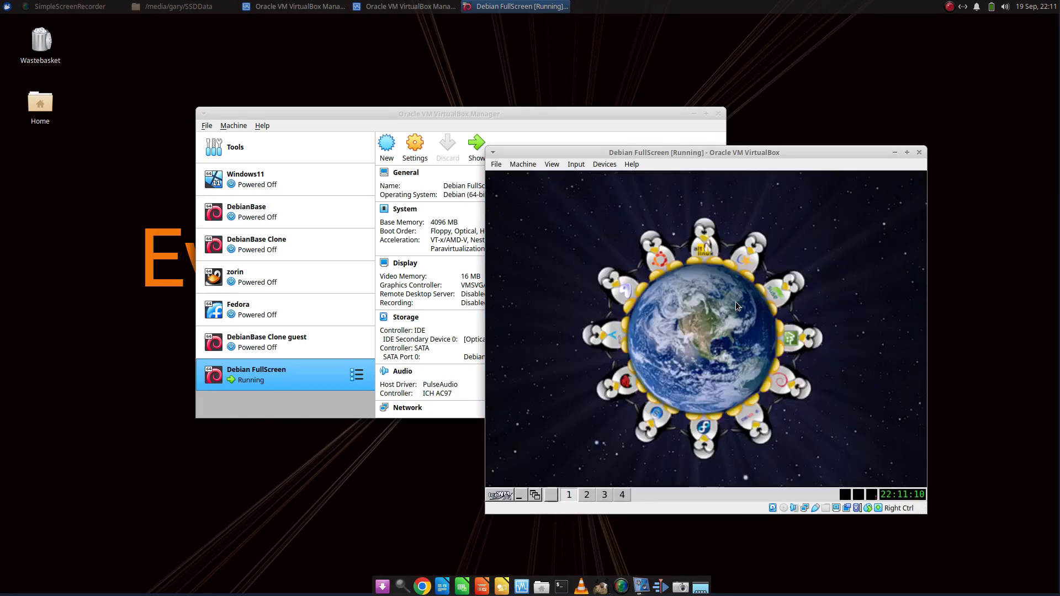
Switch the Debian FullScreen machine to full-screen mode
click(552, 165)
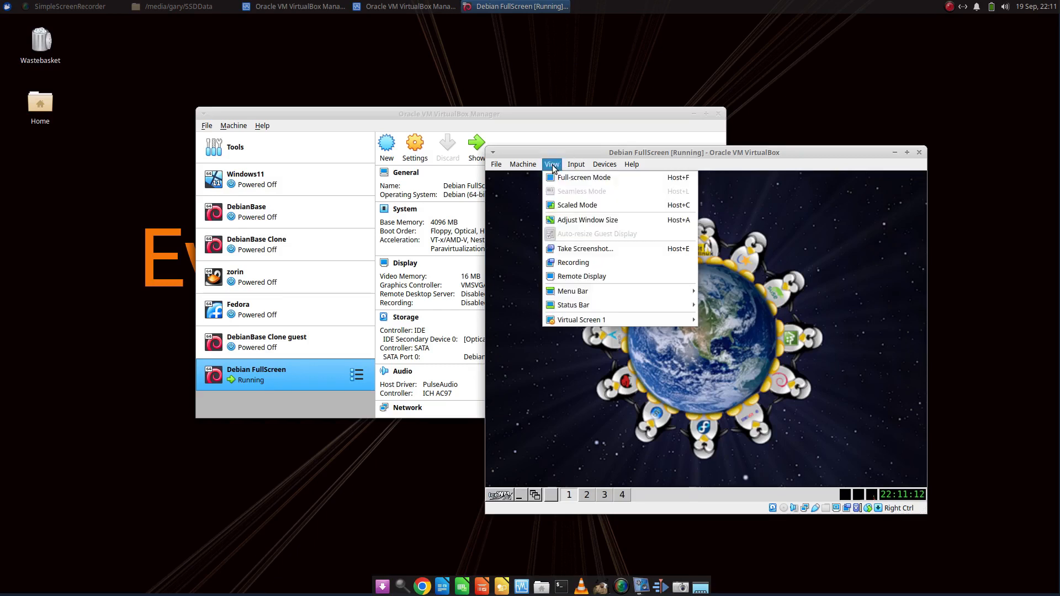
click(568, 177)
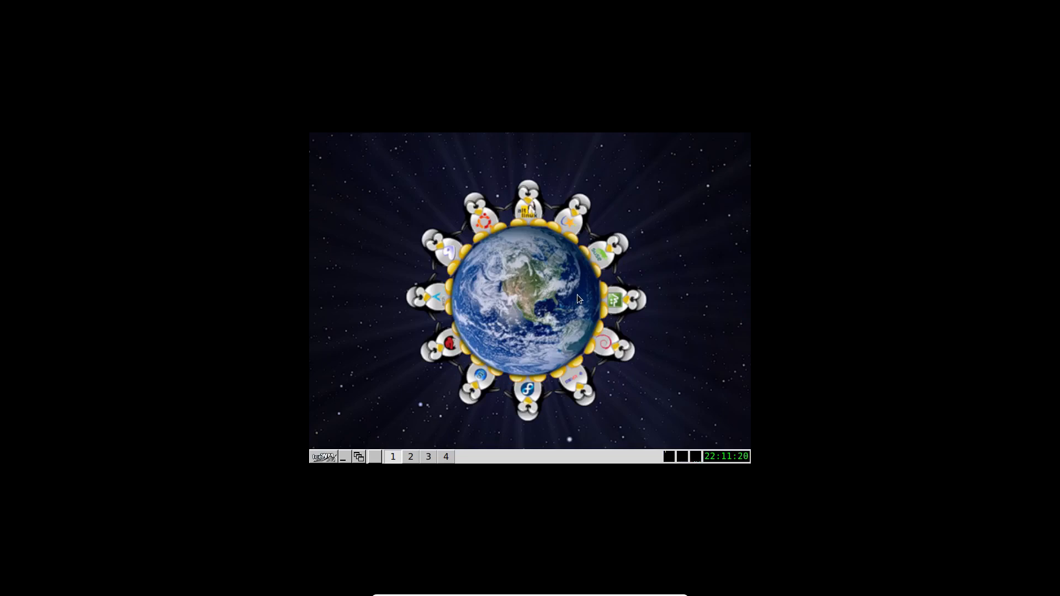
Return the Debian FullScreen machine to windowed mode and open a terminal in the guest desktop
key(Control_R+f)
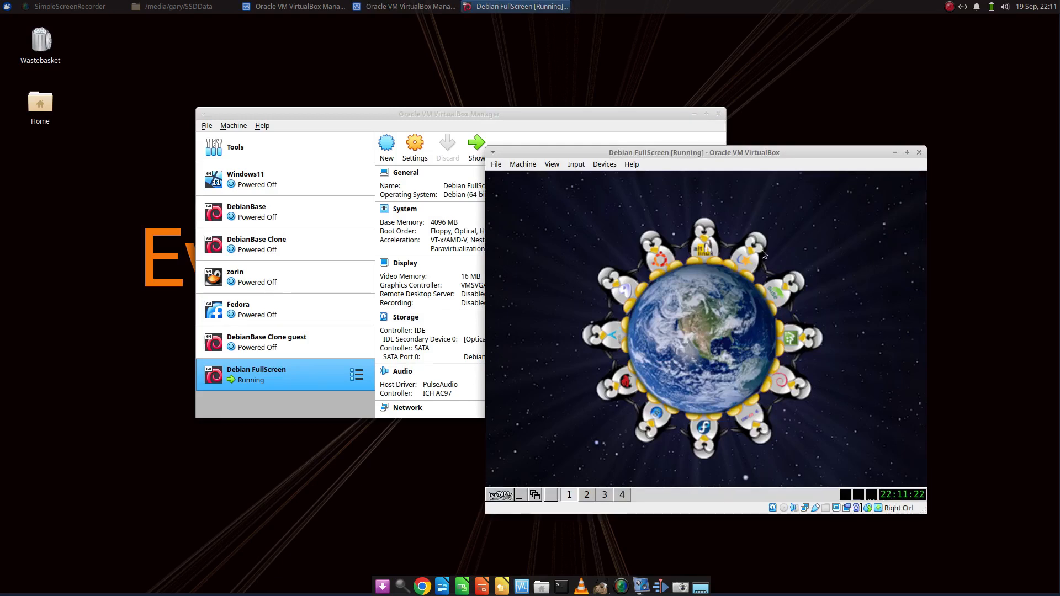
right_click(585, 262)
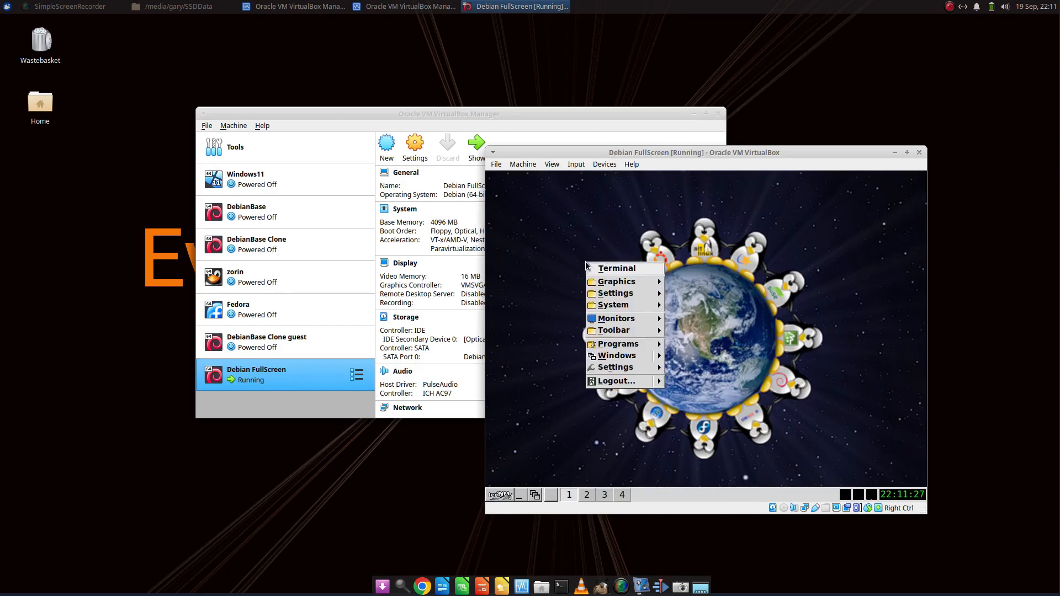
click(627, 268)
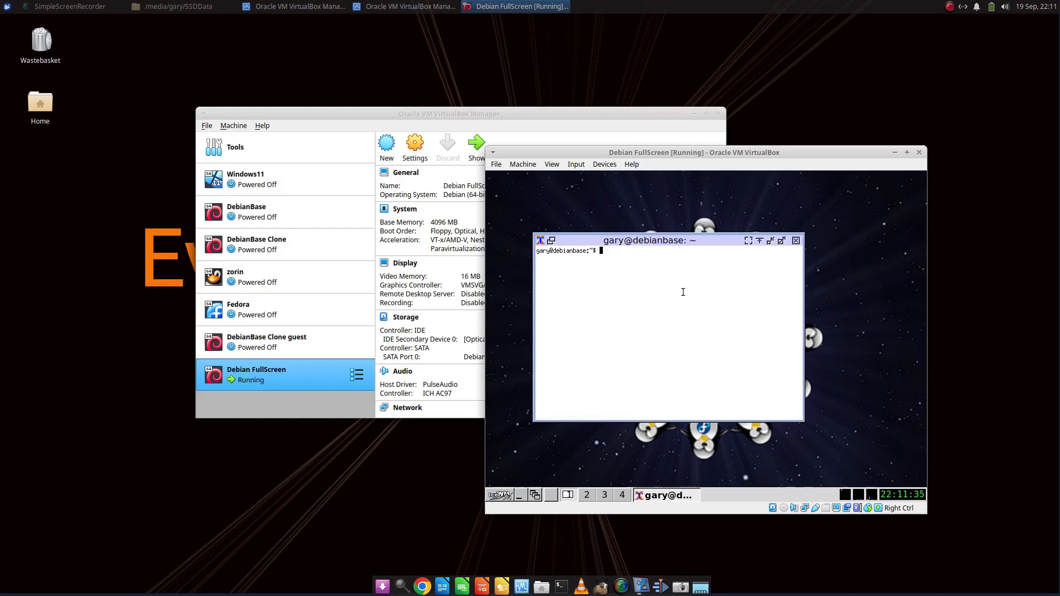
Run sudo apt install build-essential dkms linux-headers-$(uname -r) in the guest terminal
text(sudo apt install build-)
text(essential dkms)
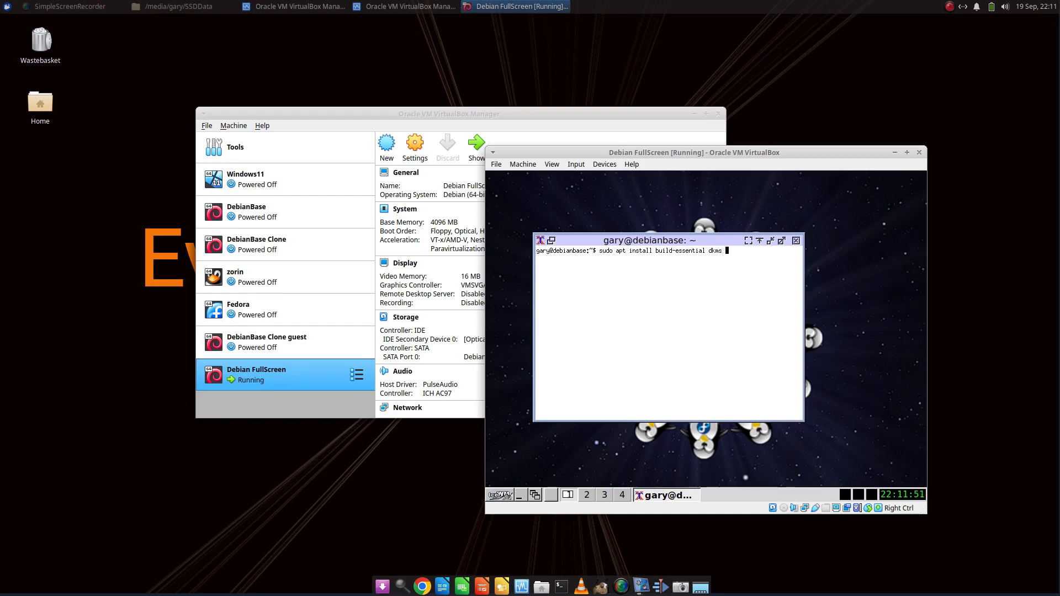
text( linux-headers-$(uname -r))
key(Return)
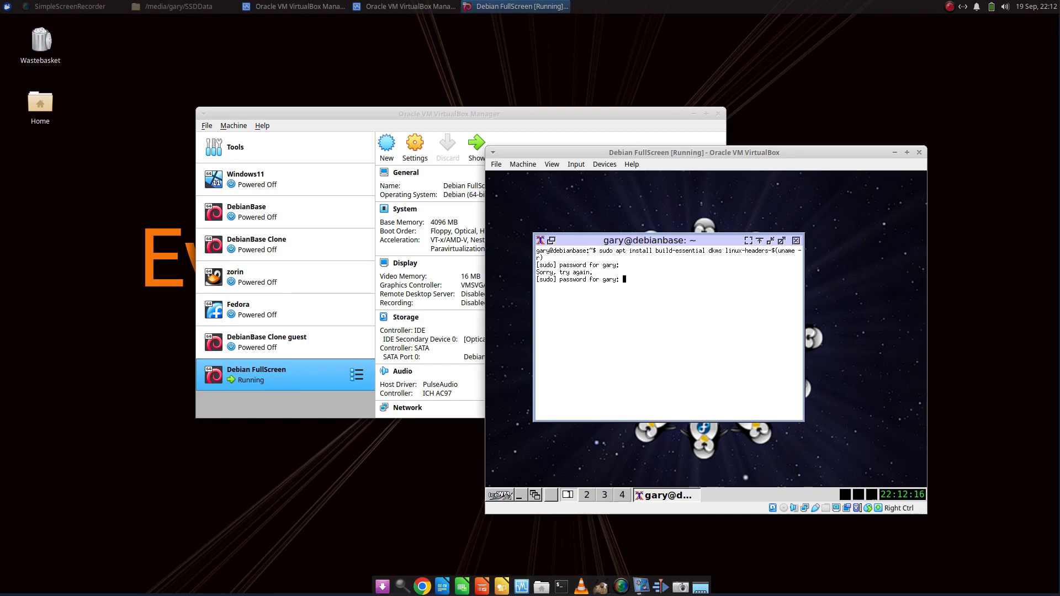
Enter the account password for sudo and accept the package installation
key(Return)
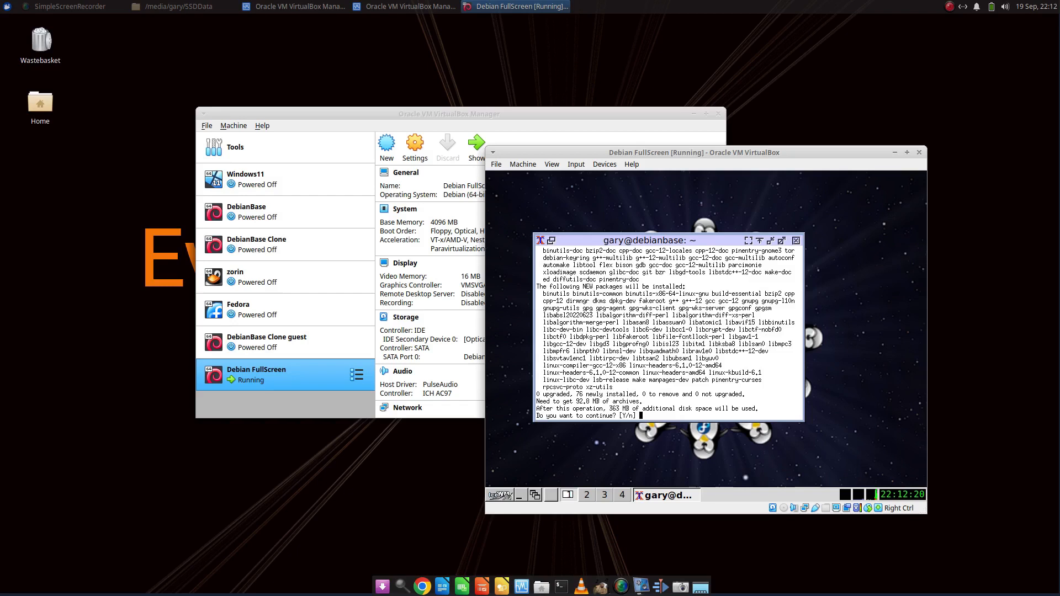
text(y)
key(Return)
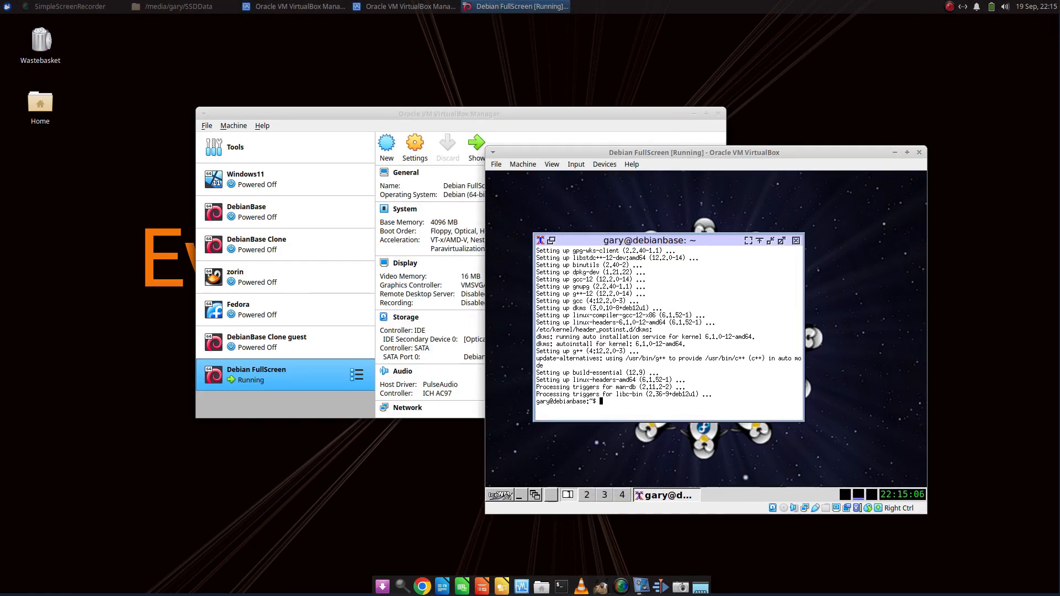
Insert the Guest Additions CD image, then change to /media/cdrom0 in the terminal and list its contents
click(607, 165)
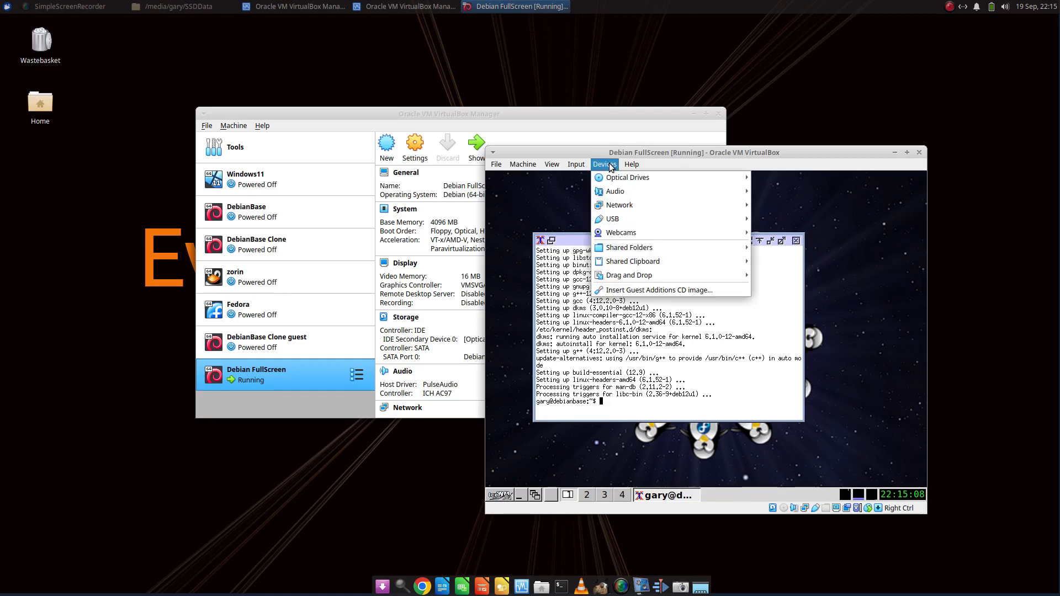
click(667, 291)
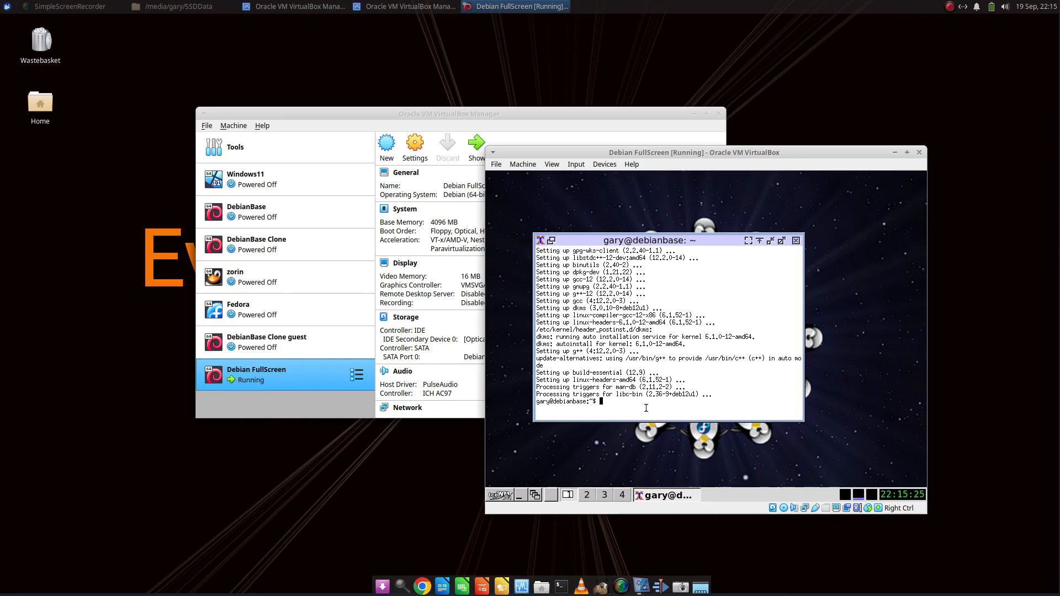
text(cd /media)
key(Return)
text(ls)
key(Return)
text(cd cdrom0)
key(Return)
text(ls)
key(Return)
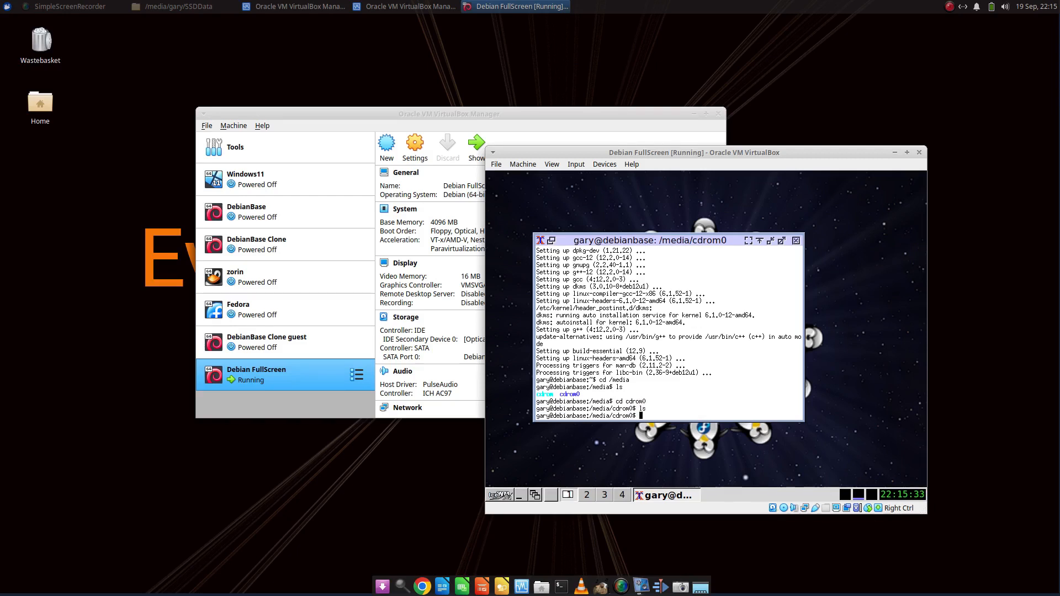
List the guest's block devices with lsblk to find the optical drive
text(lsblk)
key(Return)
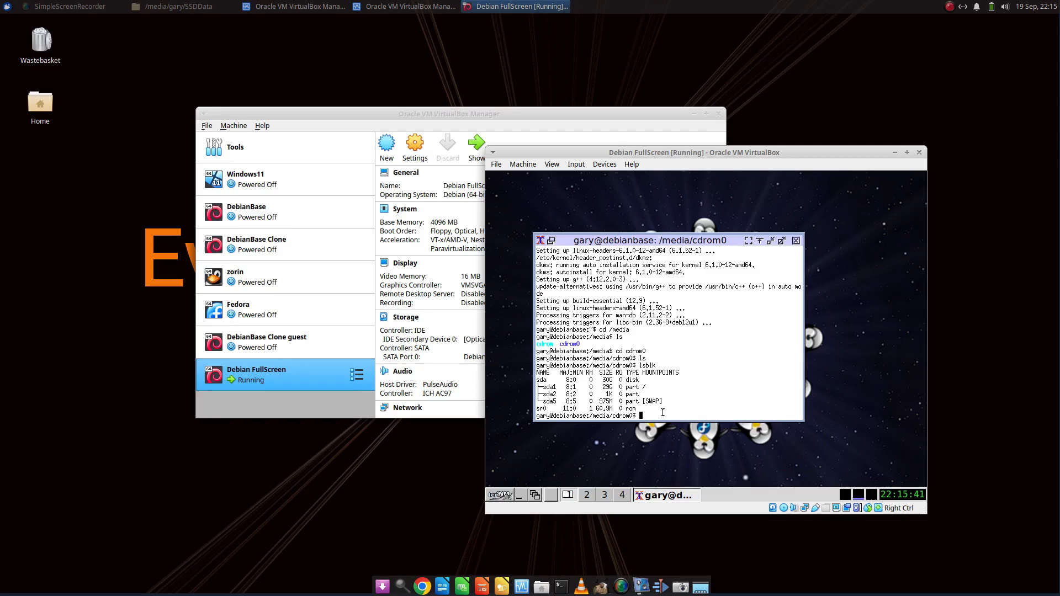
click(604, 164)
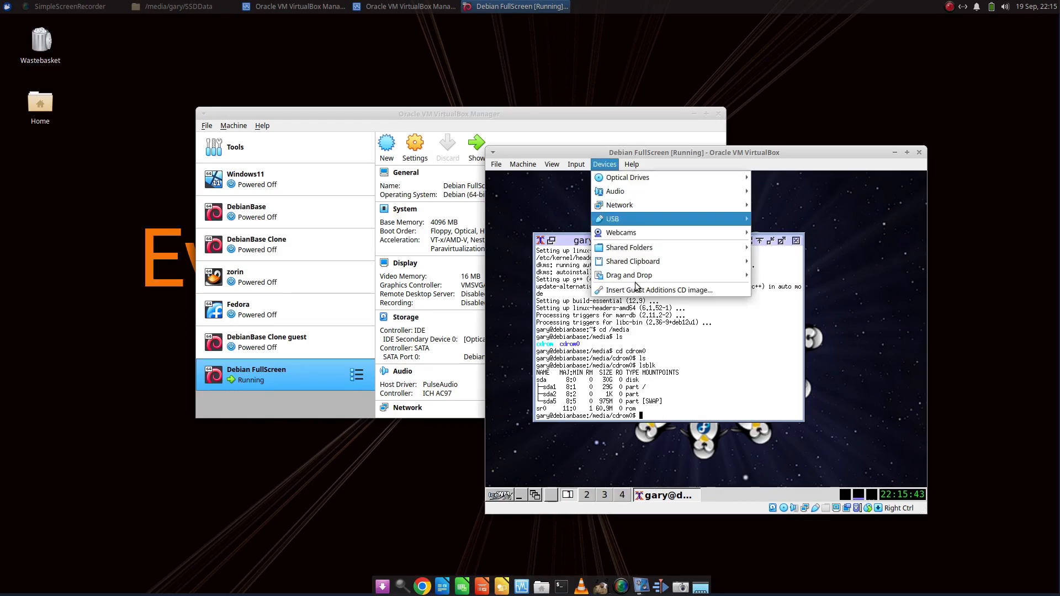
click(700, 377)
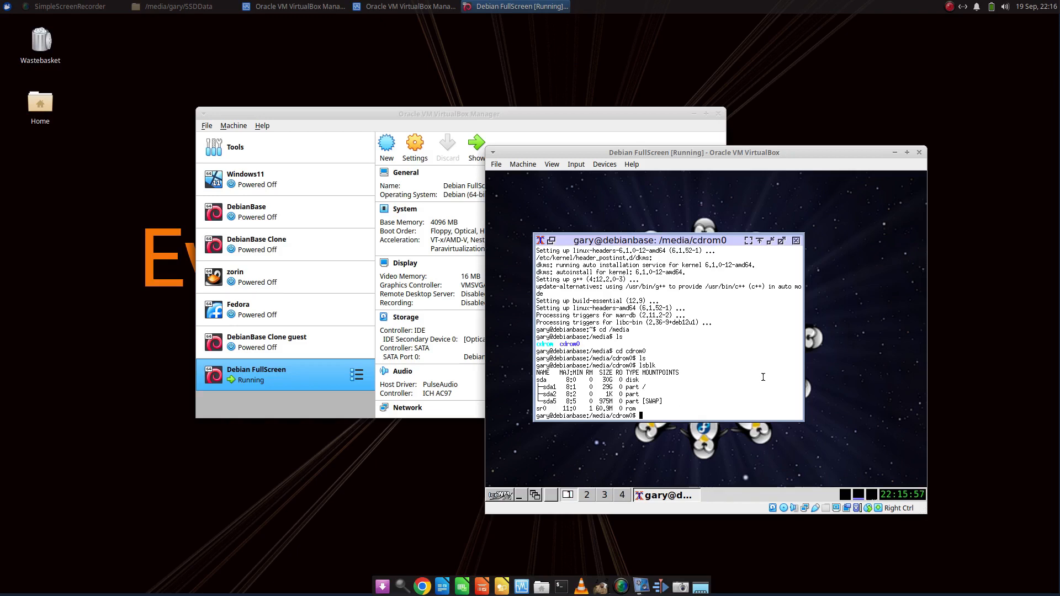
Mount /dev/sr0 on /media/cdrom0 with sudo
text(sudo mount /dev/sr0 /media/cdrom0)
key(Return)
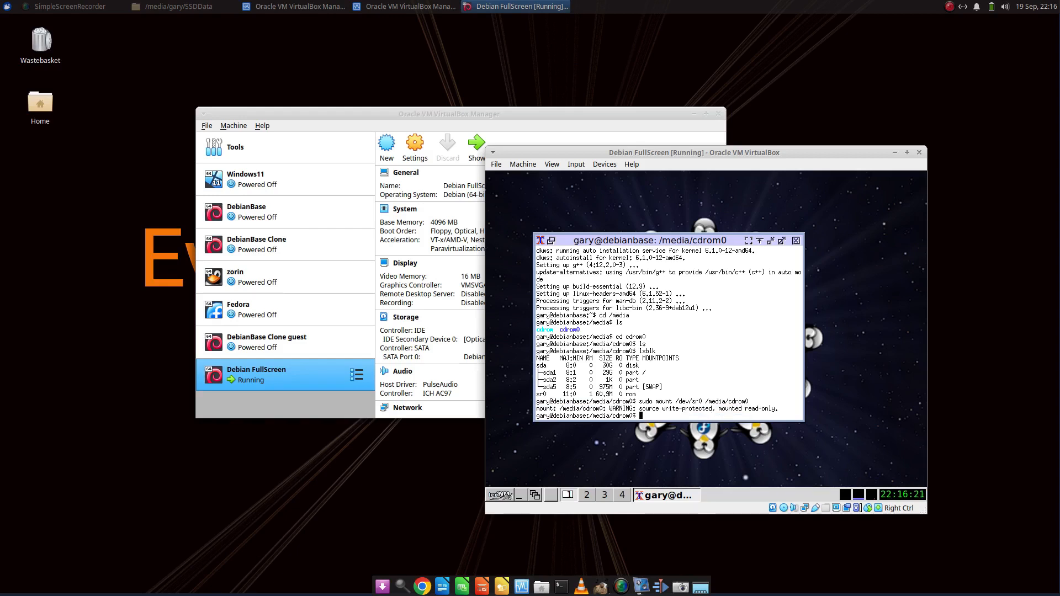
Change into /media/cdrom0 again and list the files on the mounted Guest Additions disc
text(cd /media/cdrom0)
key(Return)
text(ls)
key(Return)
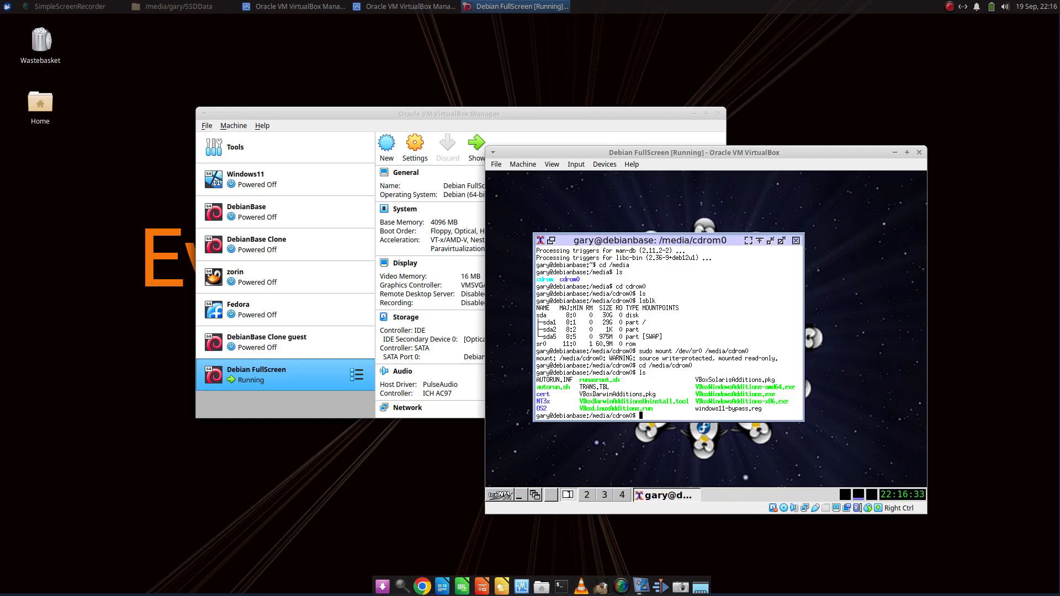
Try to run ./VBoxLinuxAdditions.run from the mounted disc as the regular account
text(./)
text(VBoxLinuxAdditions.run)
key(Return)
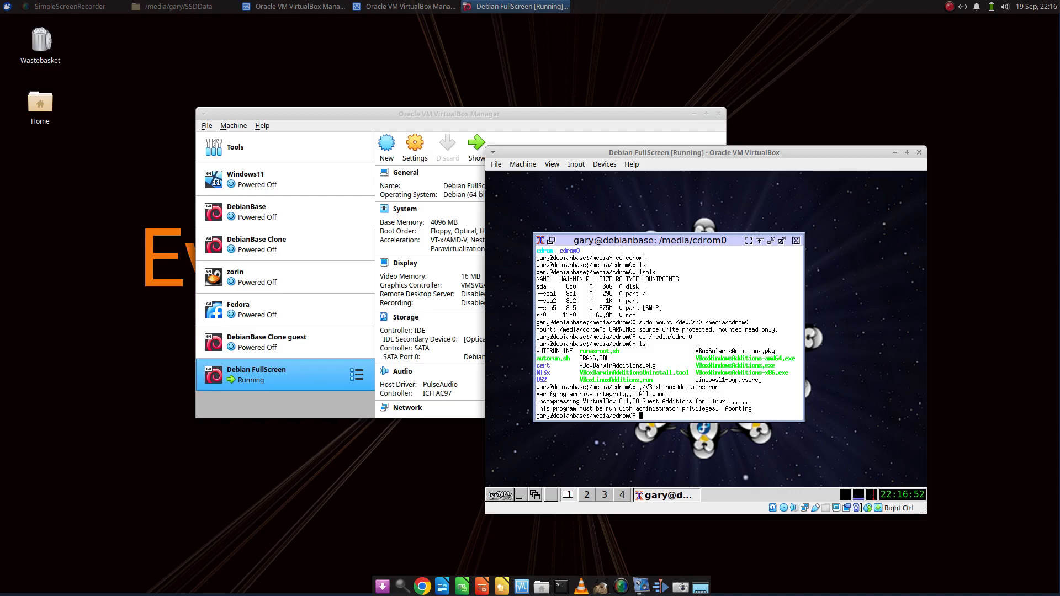
Rerun the VBoxLinuxAdditions.run installer with administrator privileges using sudo !!
text(sudo !!)
key(Return)
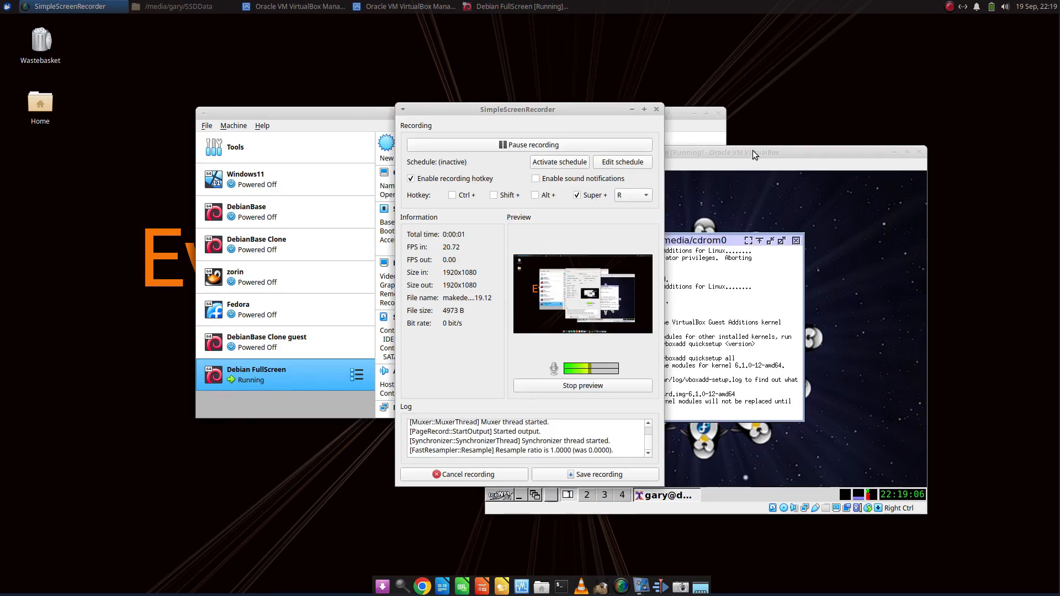
click(753, 150)
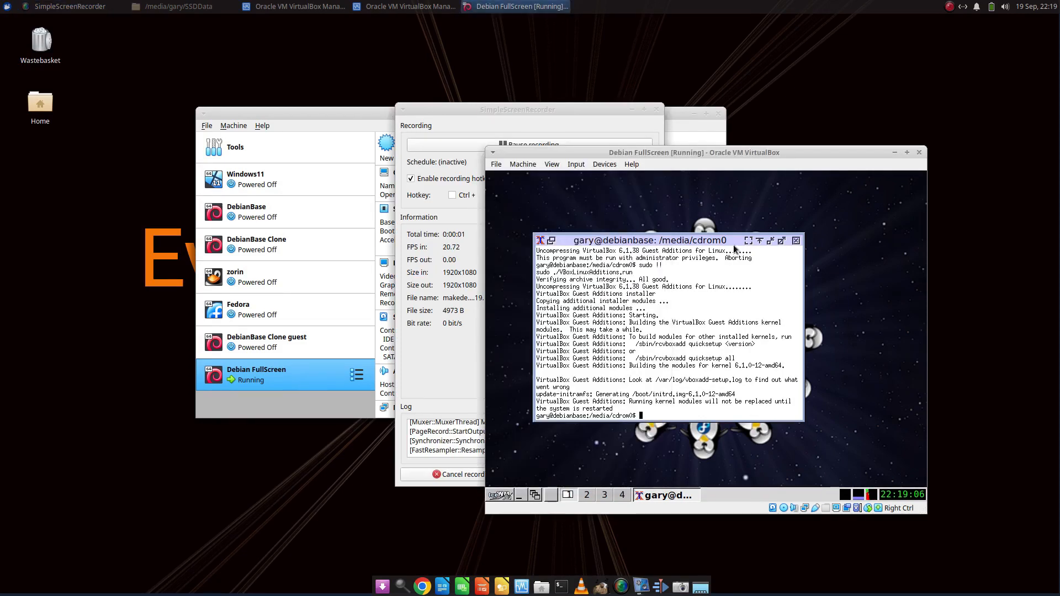
click(630, 107)
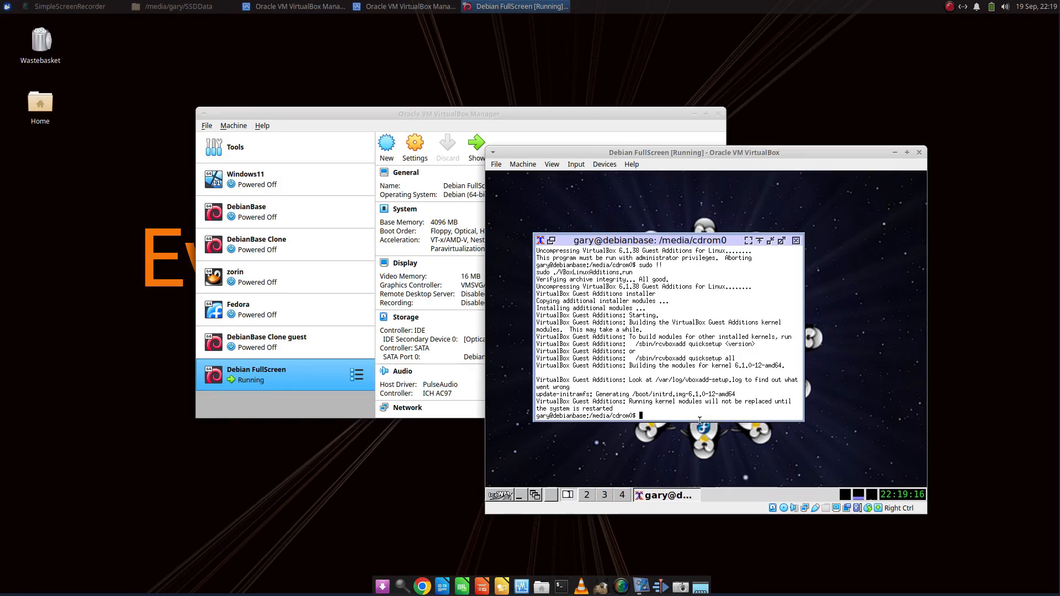
Reboot the guest with sudo reboot and log back in with the account's username and password
text(sudo reboot now)
key(Return)
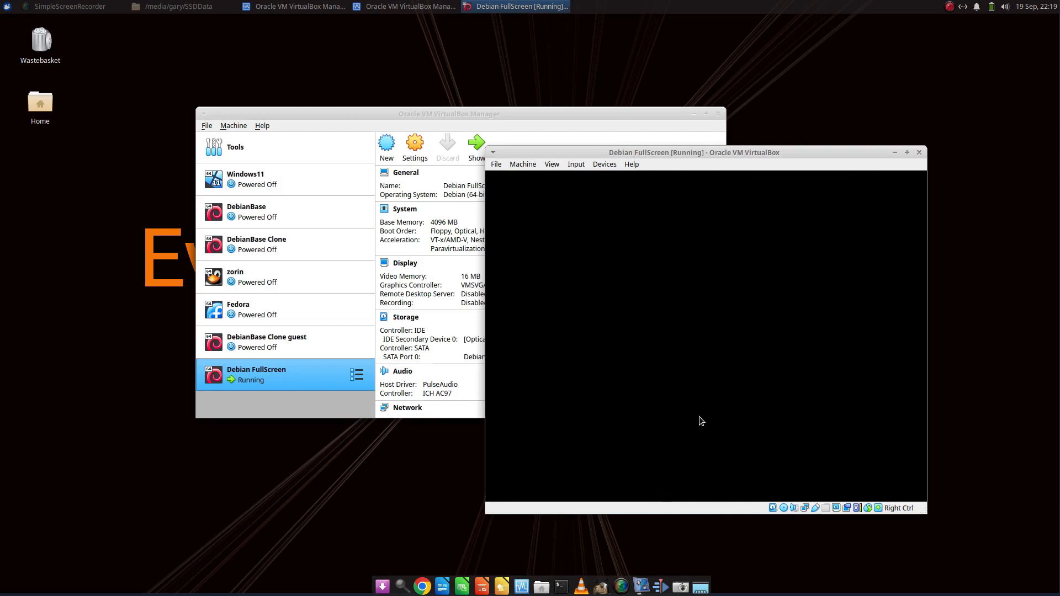
text(gary)
key(Return)
text(•••••••••••)
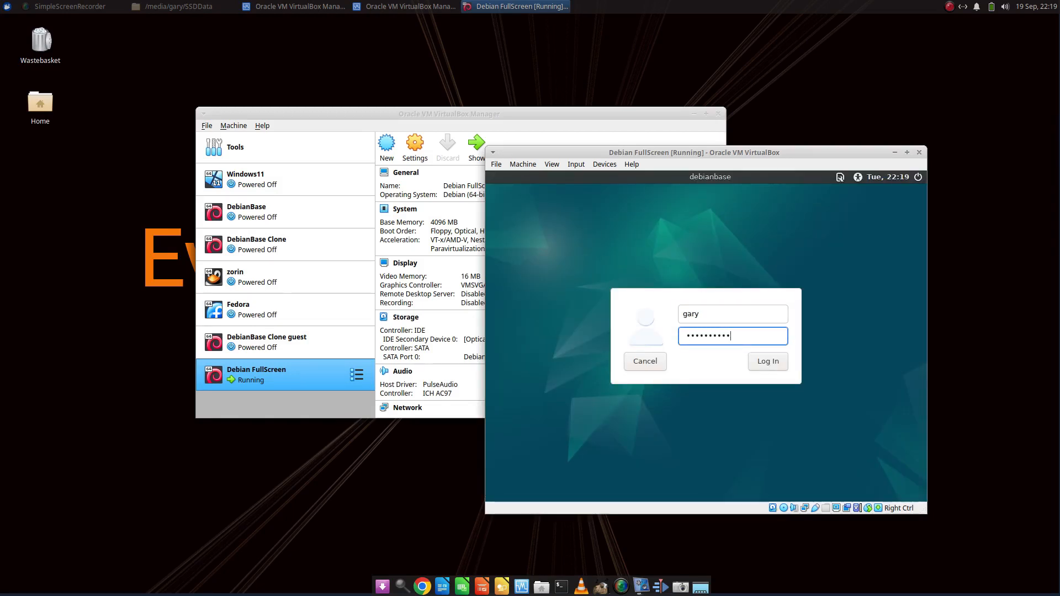
key(Return)
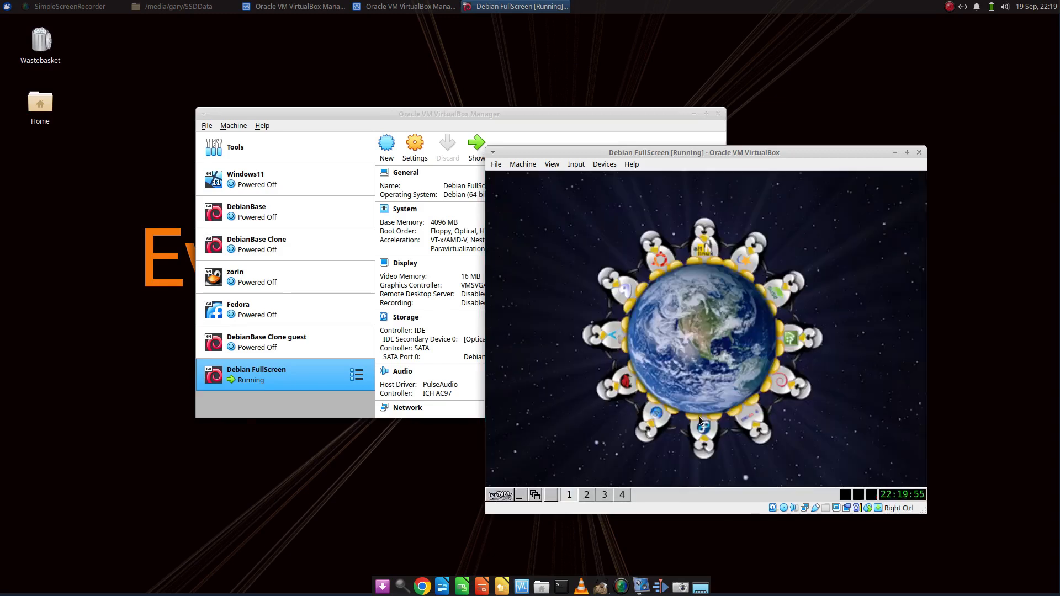
Switch the machine to full-screen mode and open a terminal placed in the middle of the guest desktop
click(551, 165)
click(574, 178)
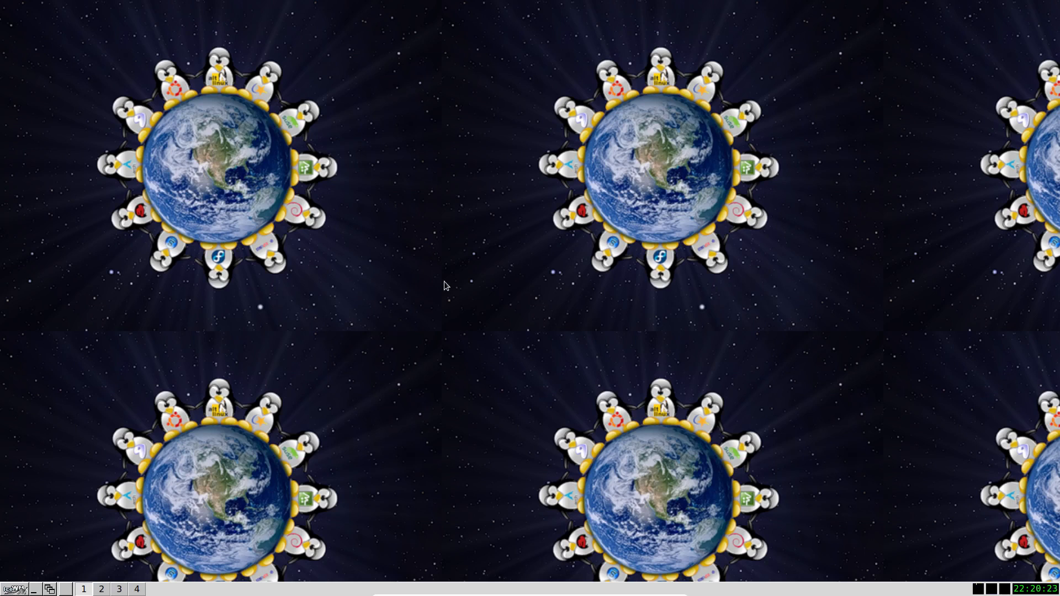
key(ctrl+alt+t)
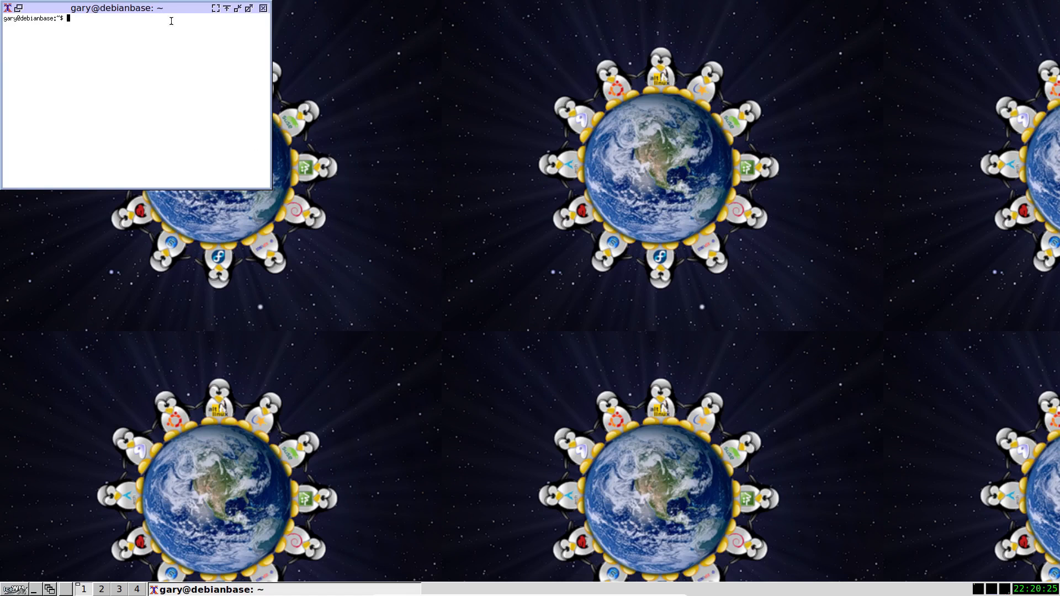
drag(130, 10, 645, 251)
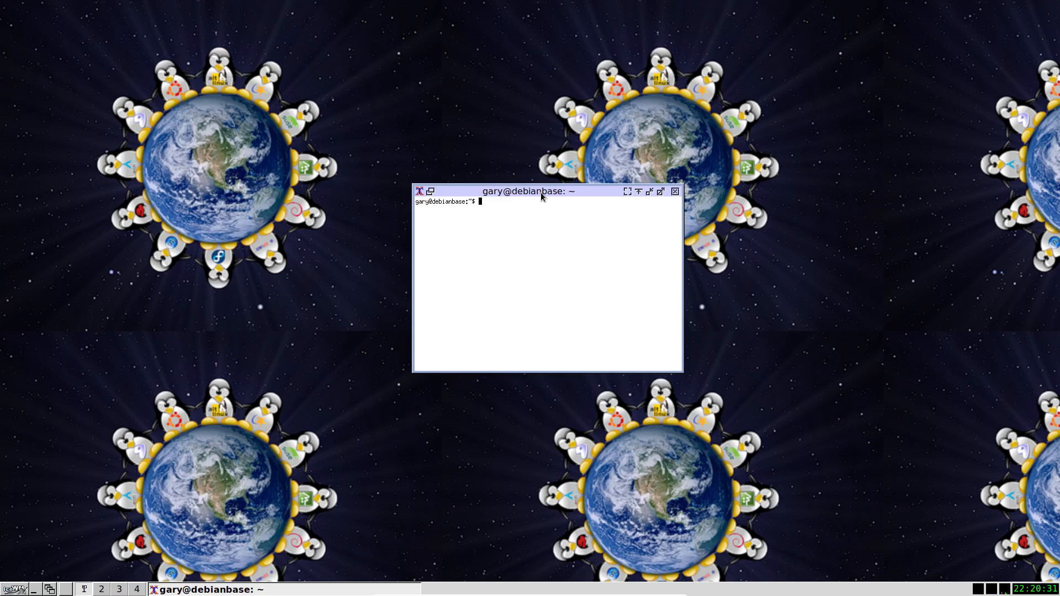
Search the apt packages for firefox with paged output, page through the list and quit the pager
text(sudo apt search firefox | more)
key(Return)
key(Return)
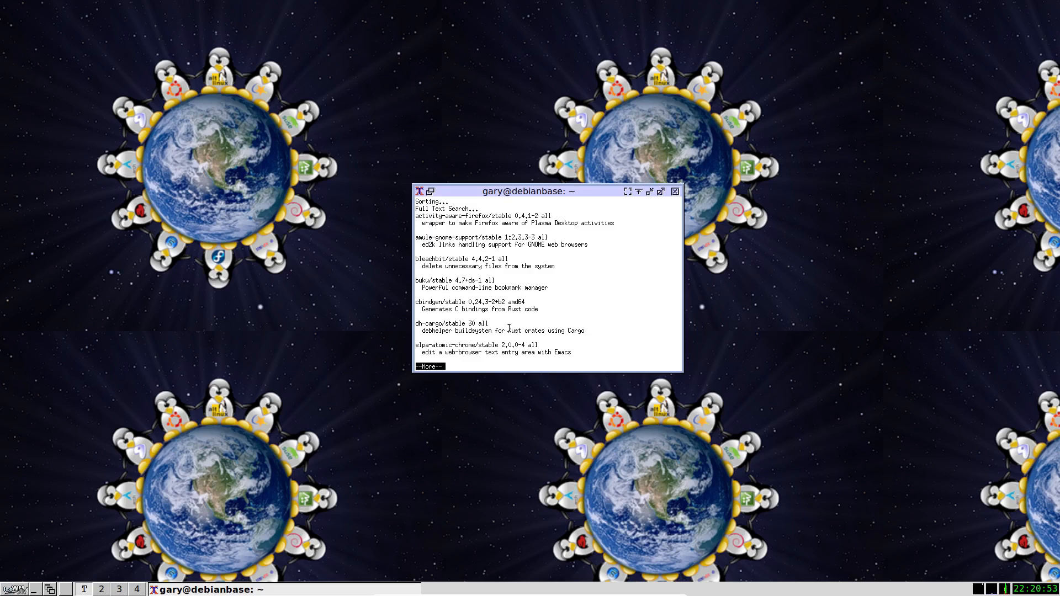
key(space)
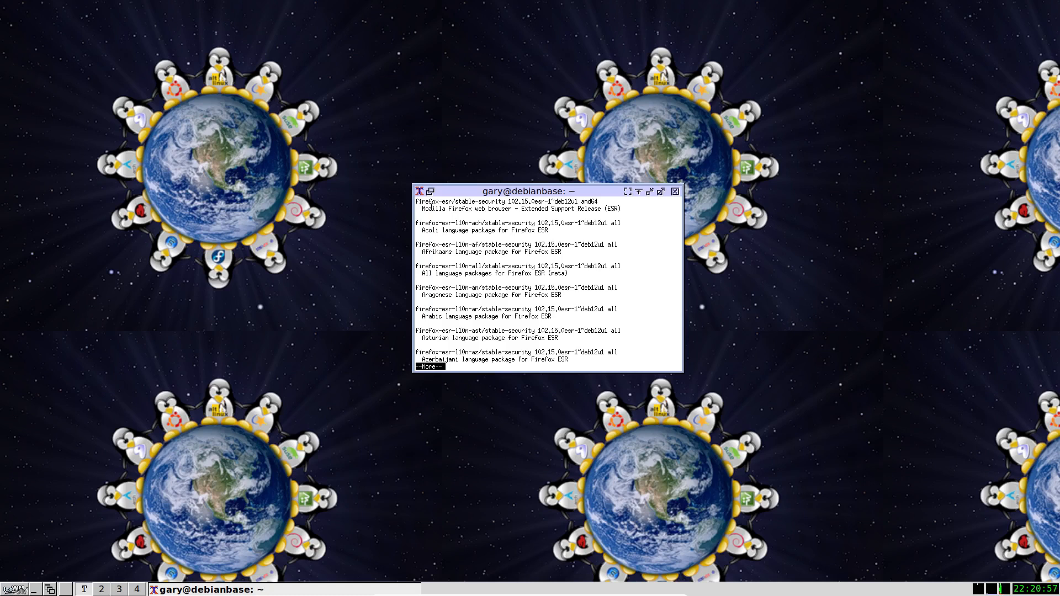
key(space)
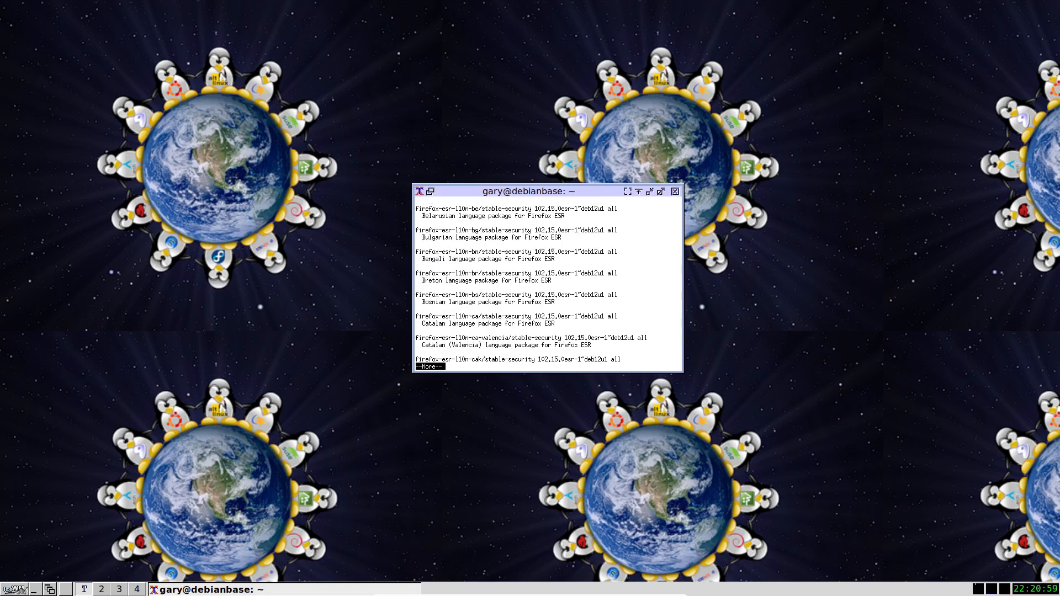
key(space)
key(space)
text(qclear)
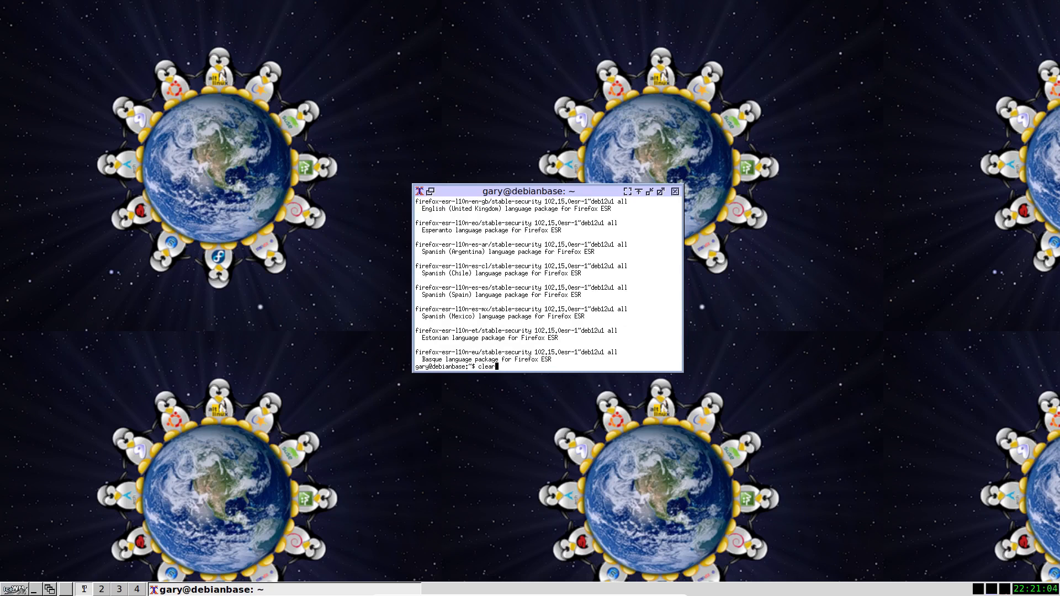
Clear the terminal and install the firefox-esr package with sudo apt install, accepting the installation
key(Return)
text(sudo apt install fir)
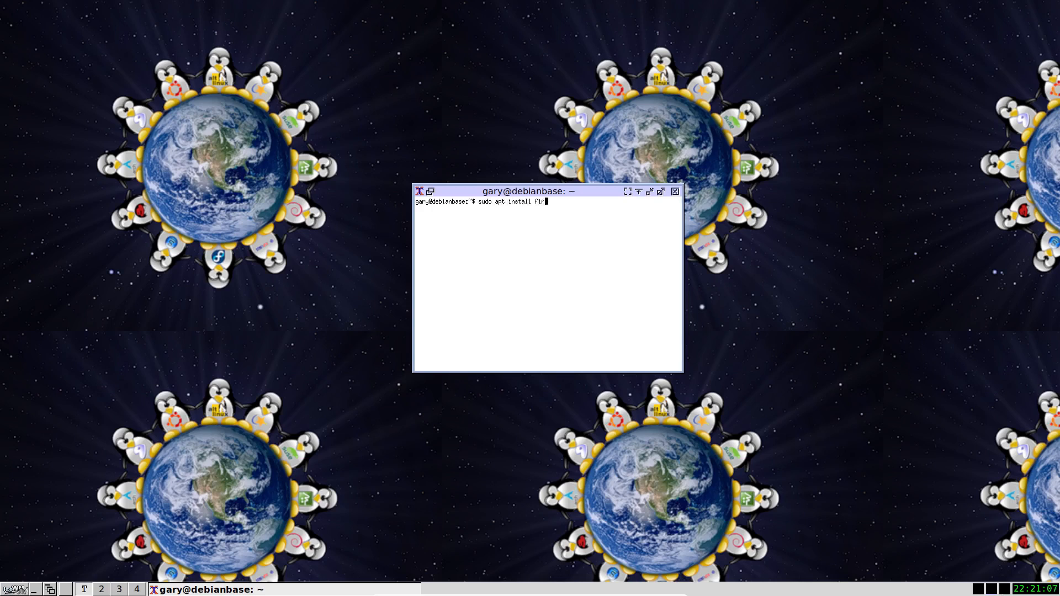
text(efox-esr)
key(Return)
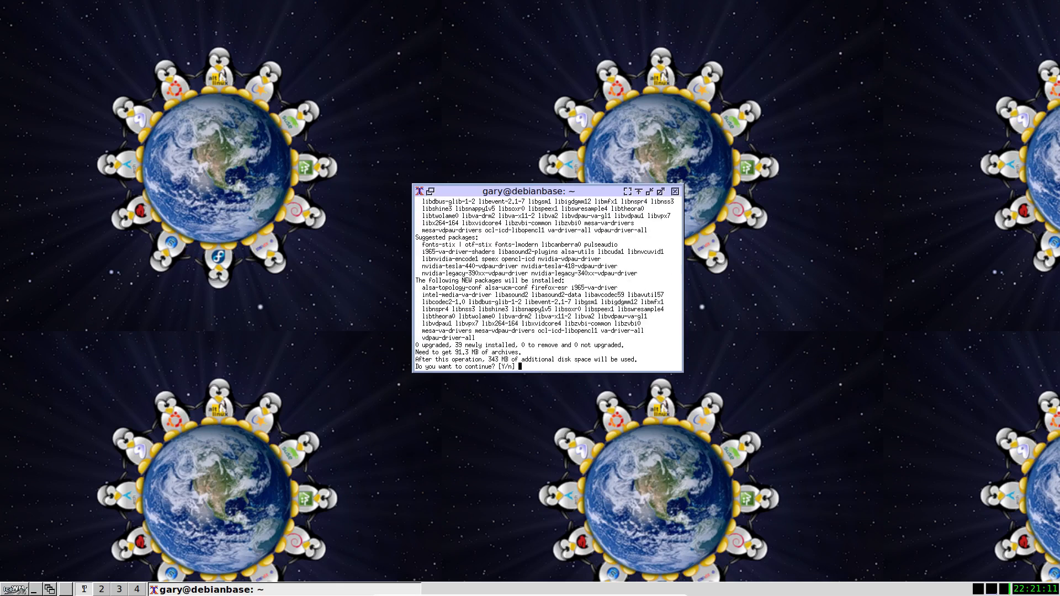
text(y)
key(Return)
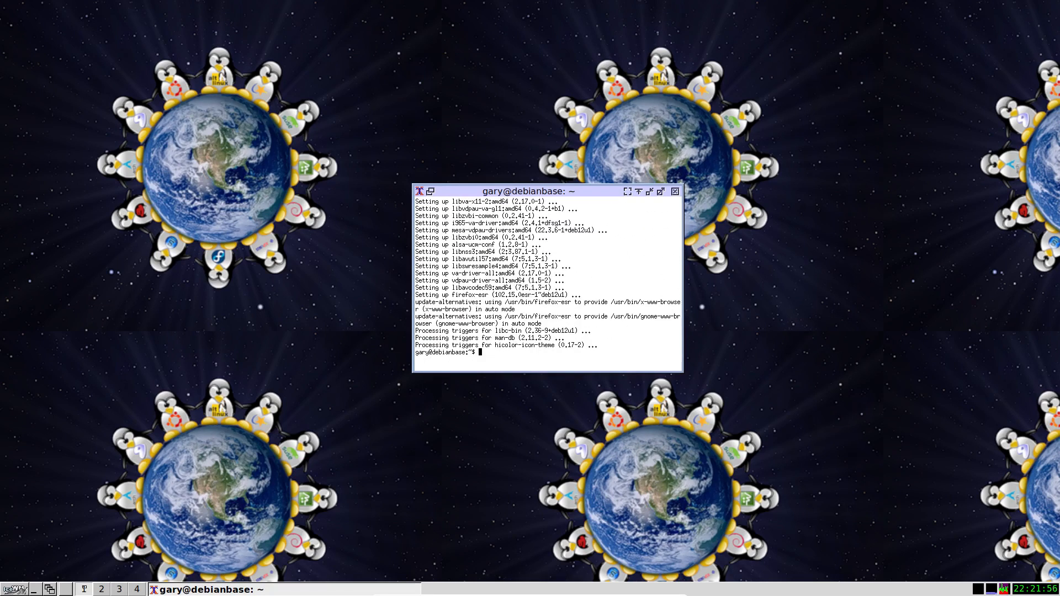
Open the Everyday Linux User YouTube channel in the guest's web browser, then close the browser
right_click(188, 183)
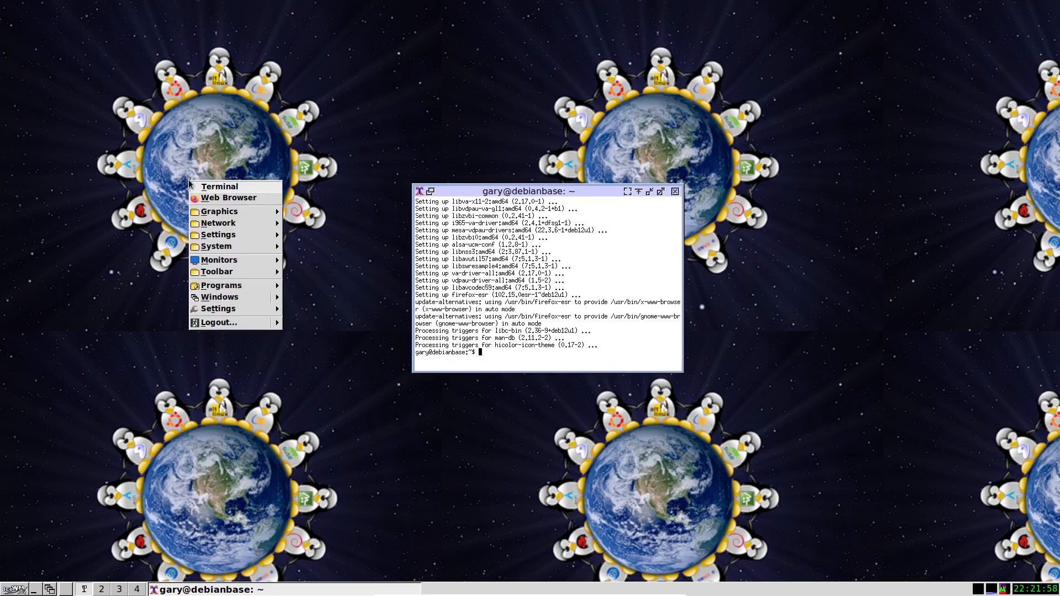
click(216, 199)
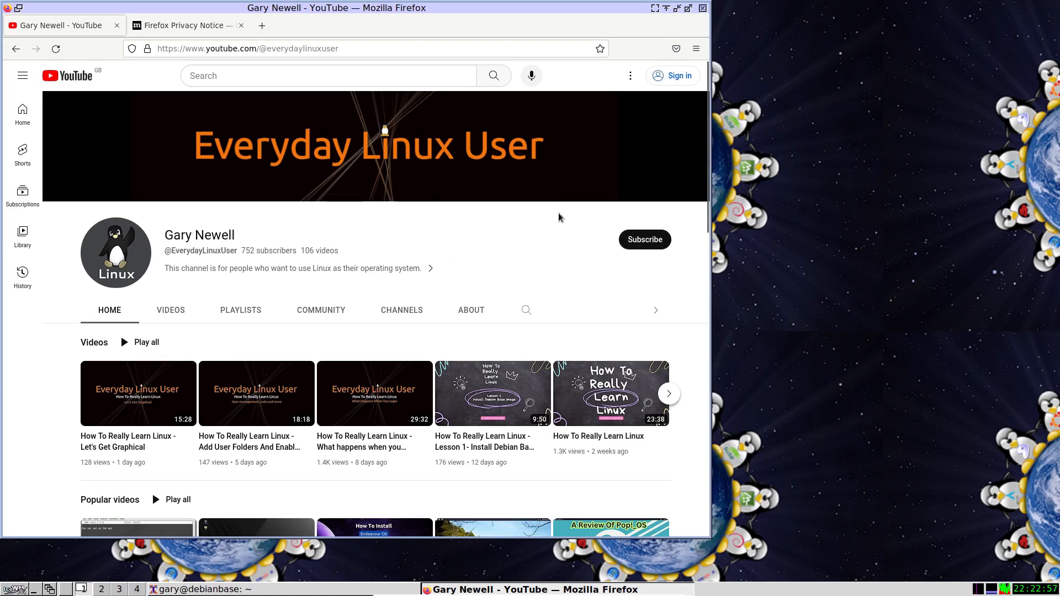
click(703, 8)
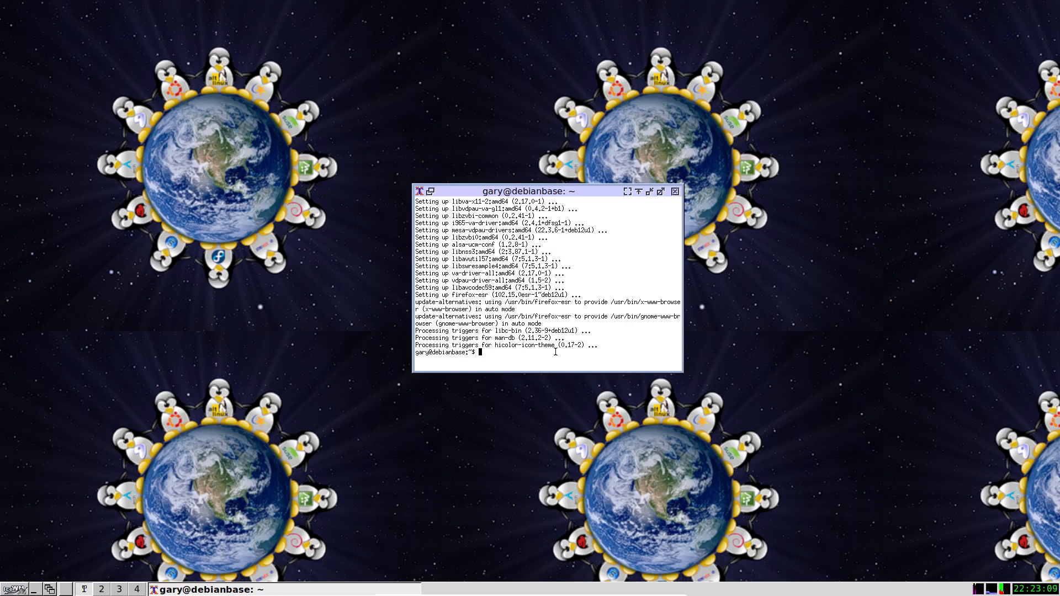
Install the thunar package with sudo apt install in the terminal, accepting the installation
text(sudo apt install thunar)
key(Return)
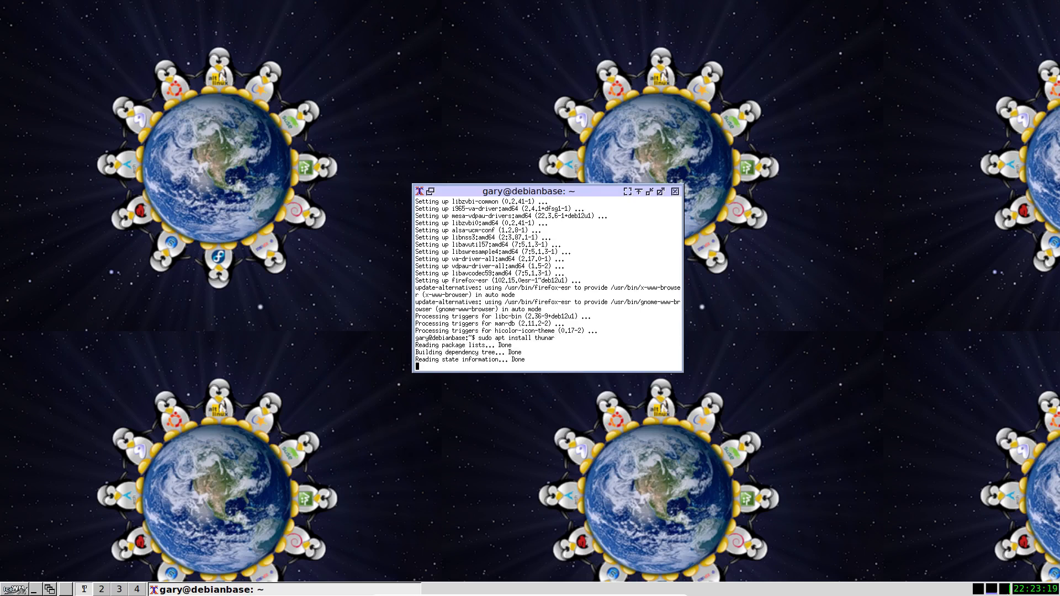
key(Return)
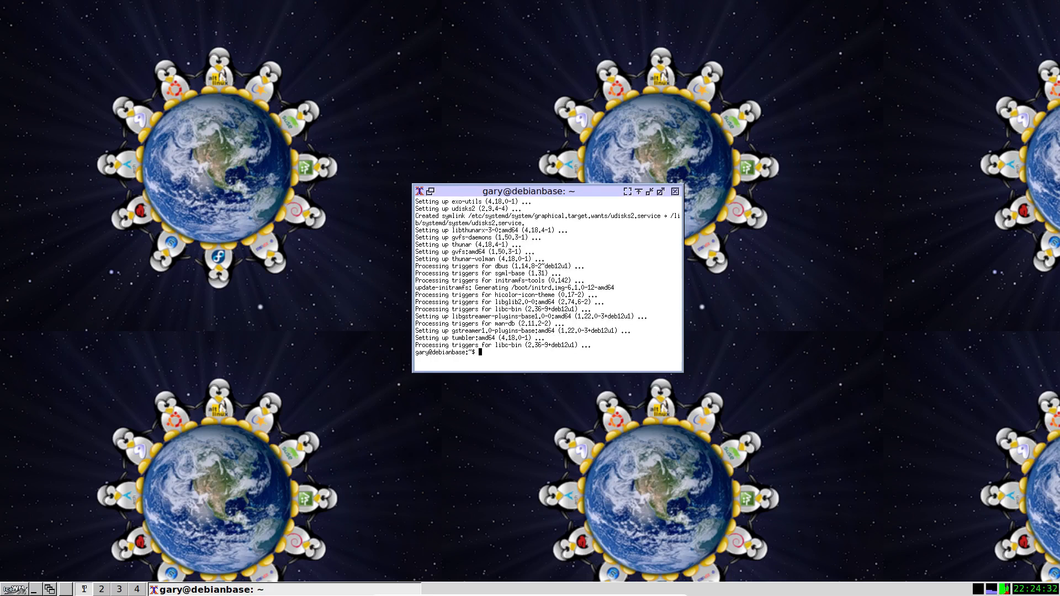
Launch the Thunar file manager, move its window away from the screen corner and open the VBox_GAs disc
right_click(242, 247)
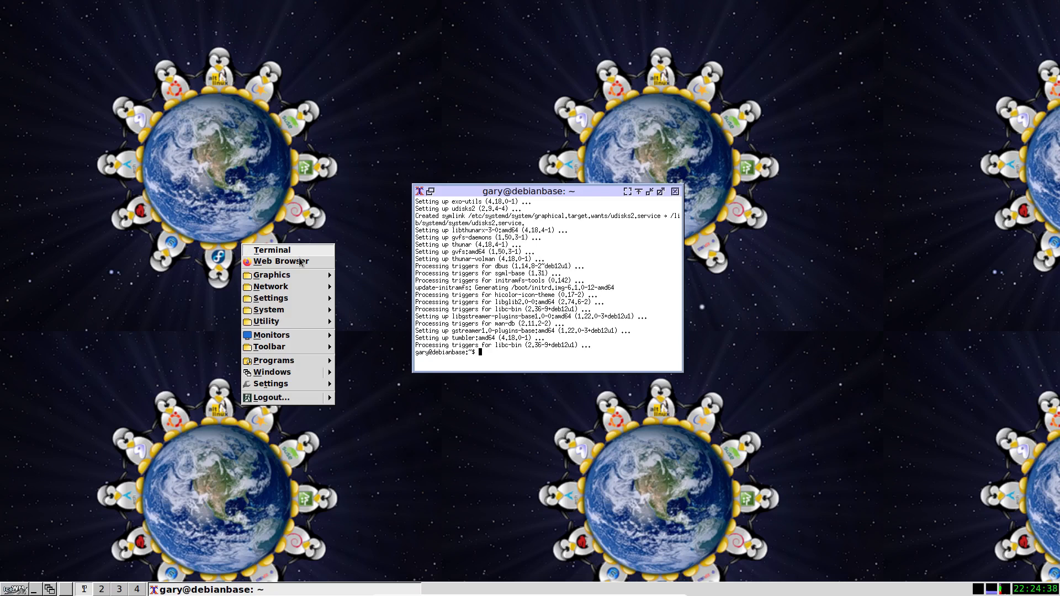
mouse_move(295, 309)
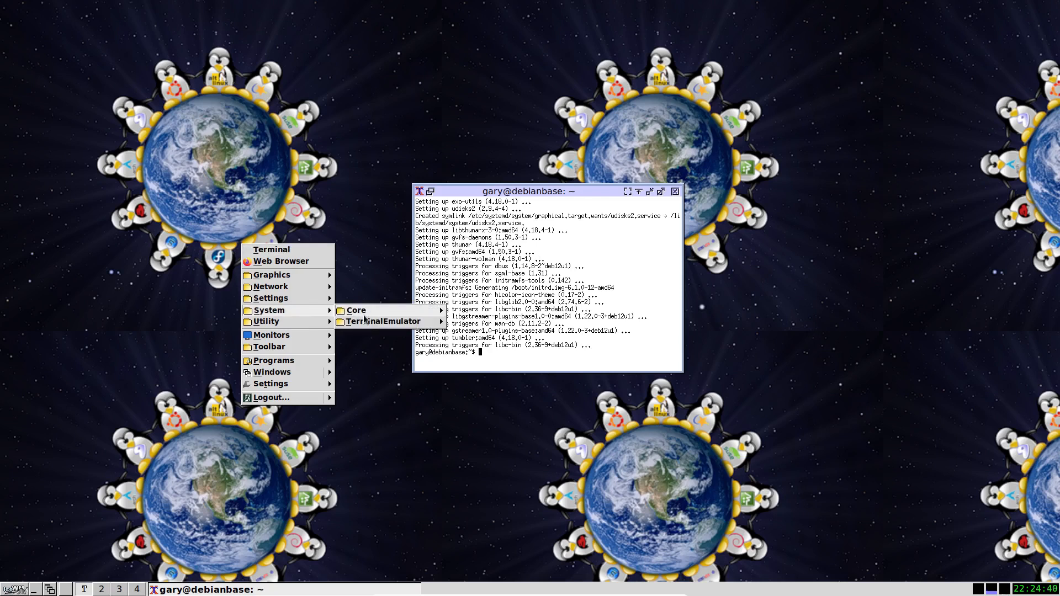
mouse_move(373, 310)
click(500, 310)
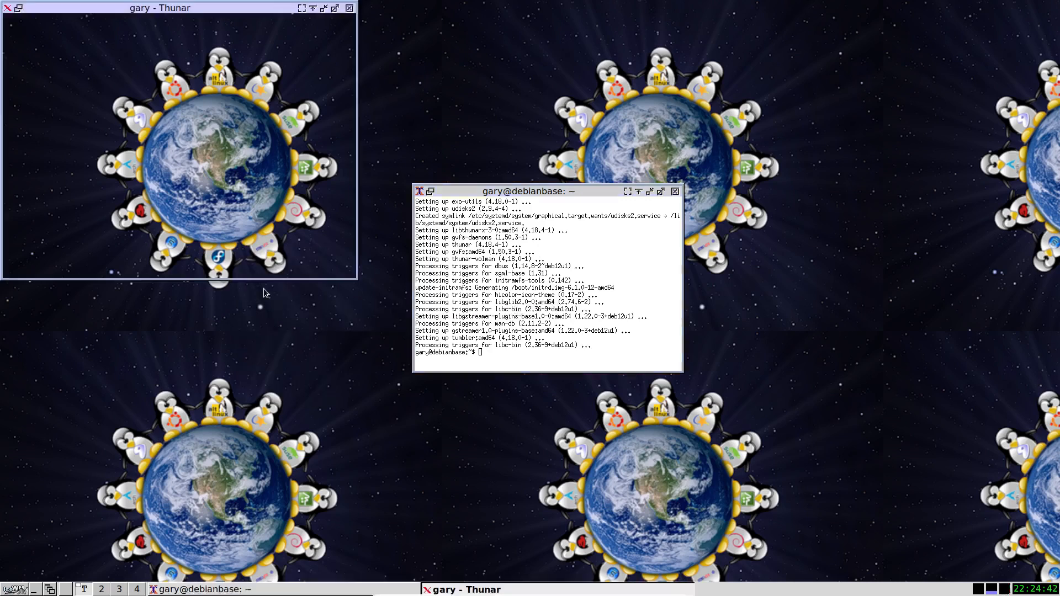
drag(147, 7, 325, 58)
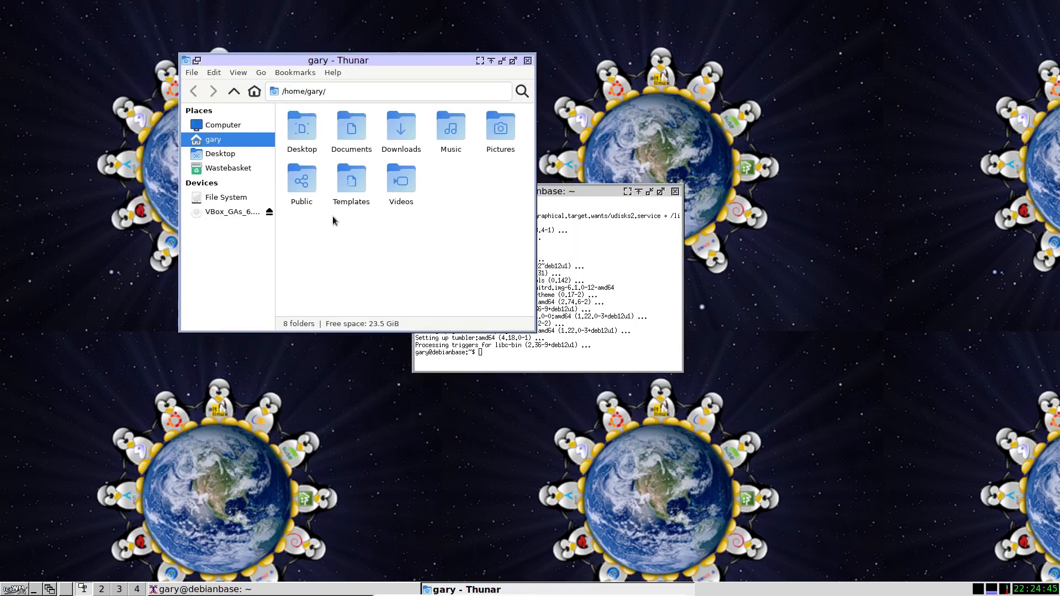
click(217, 213)
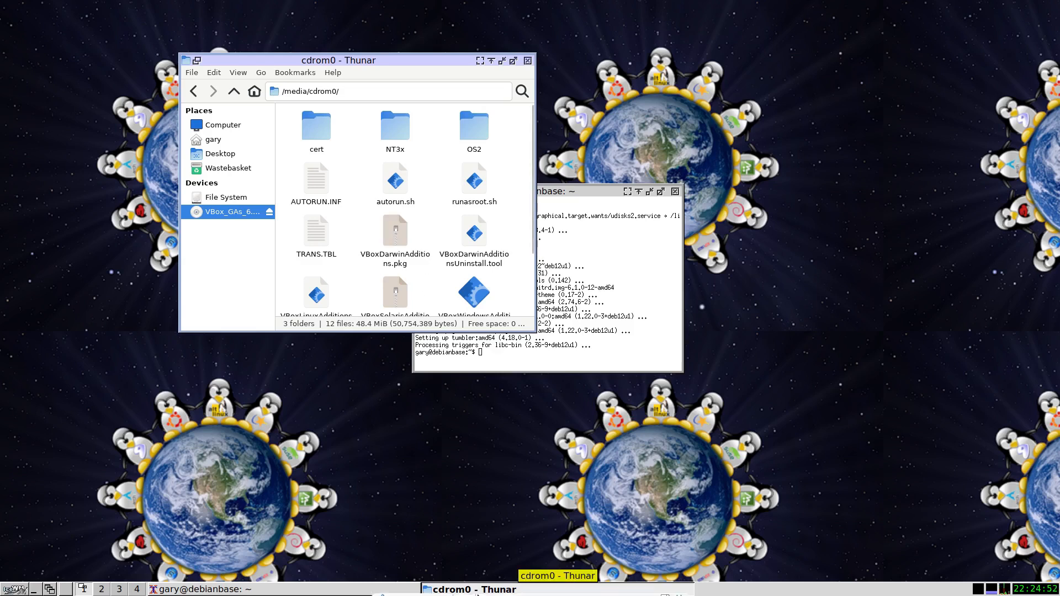
Remove VBoxGuestAdditions_6.1.38.iso from the virtual machine's optical drive
mouse_move(544, 593)
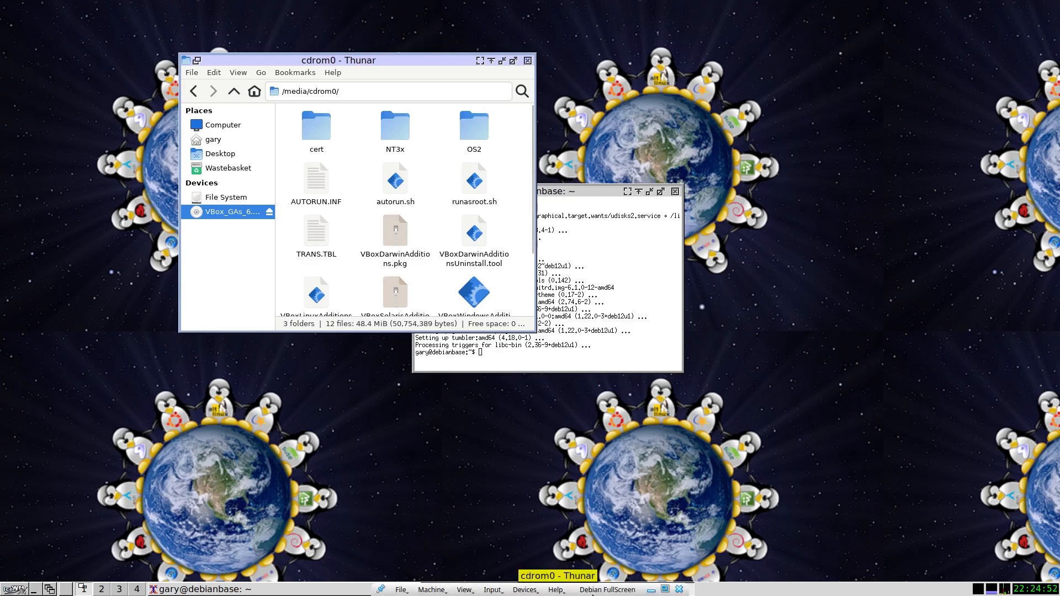
click(525, 591)
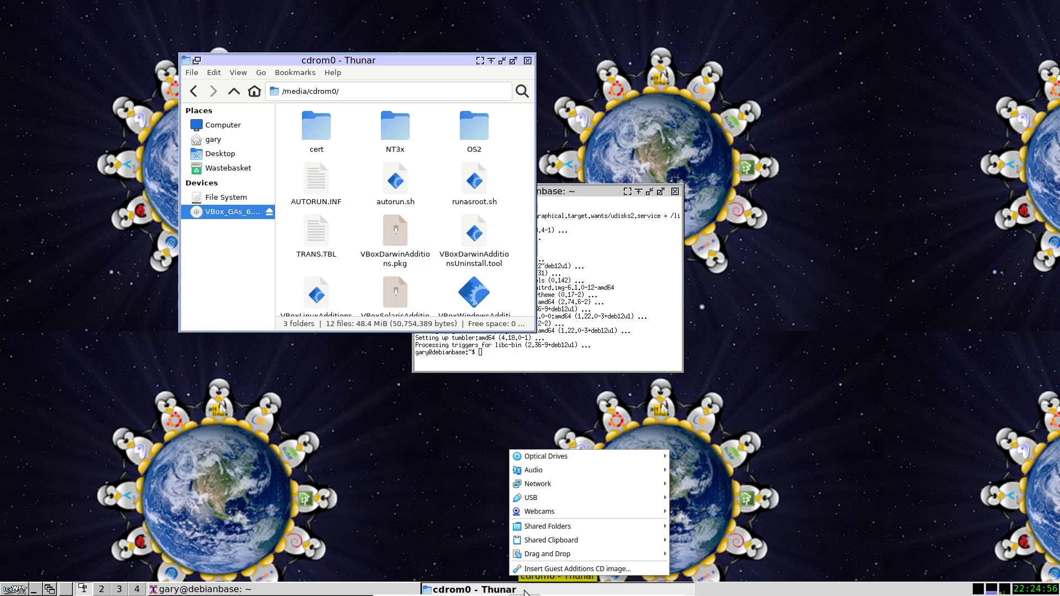
mouse_move(551, 455)
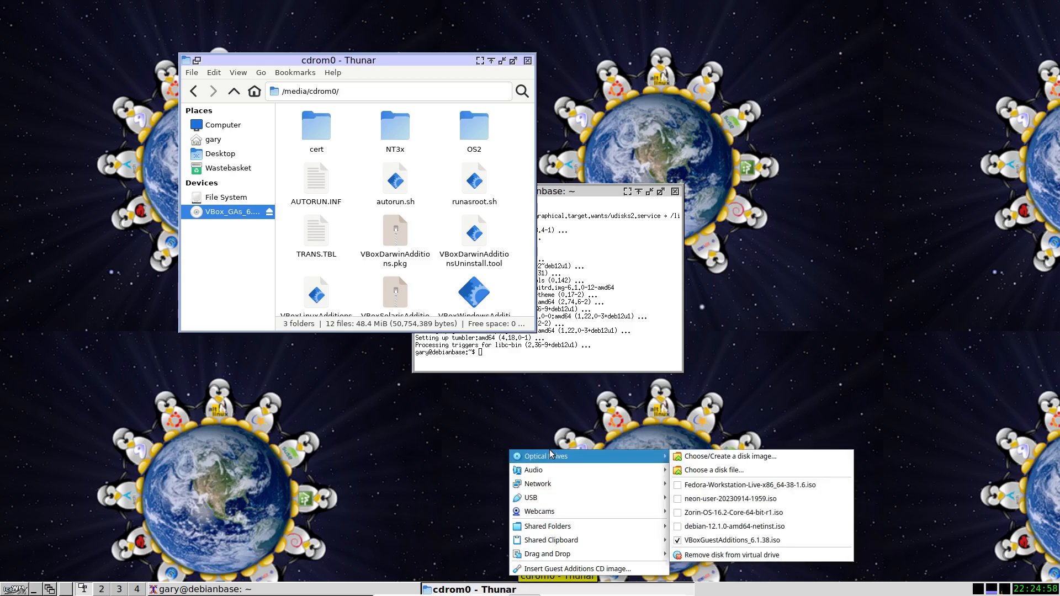
click(679, 541)
click(556, 347)
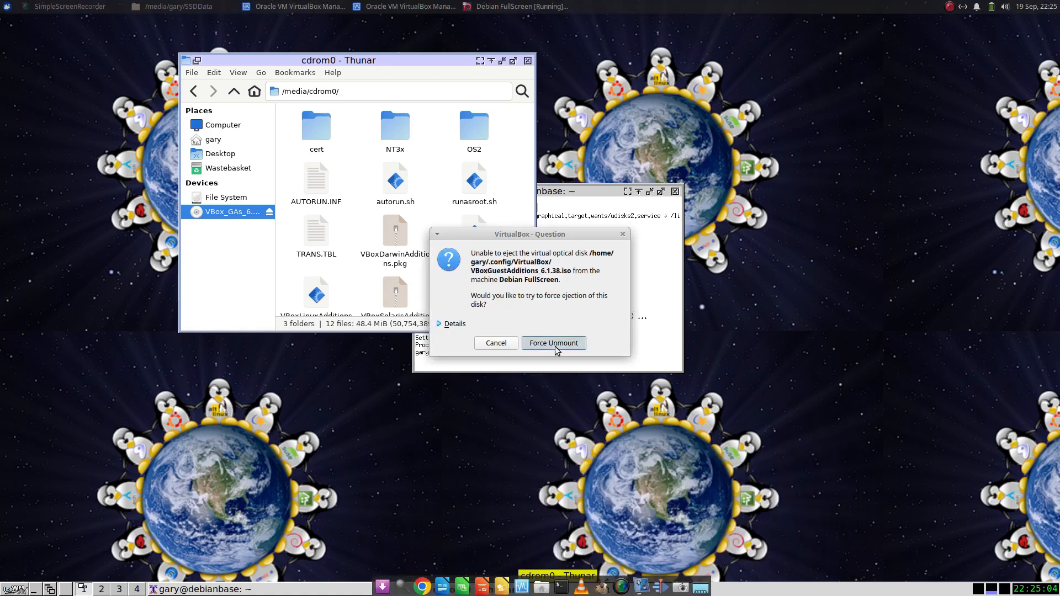
Eject the VBox_GAs disc in the file manager, go back to the home folder and close Thunar
click(269, 218)
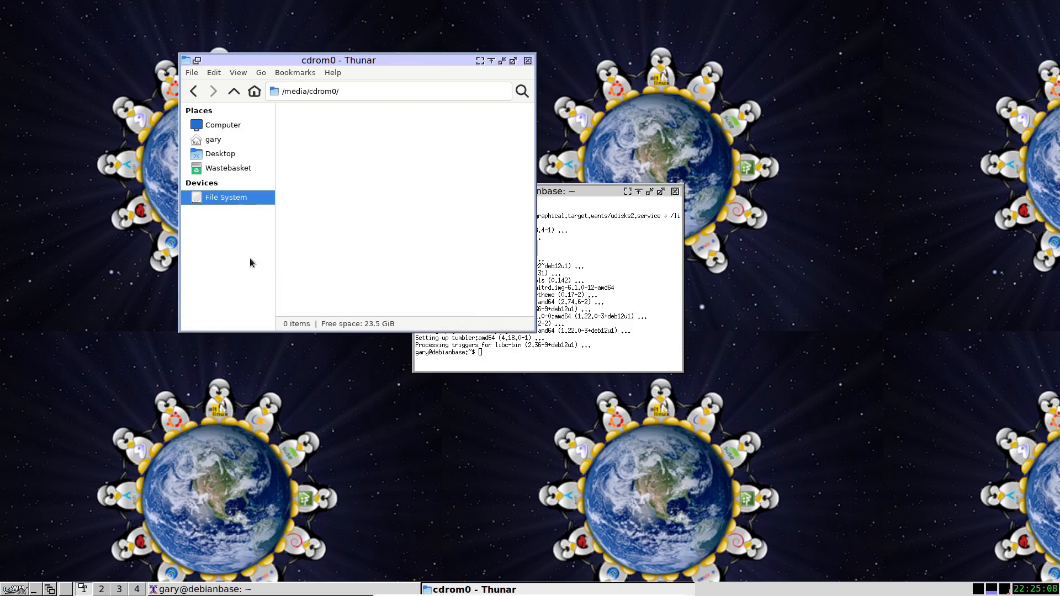
click(208, 139)
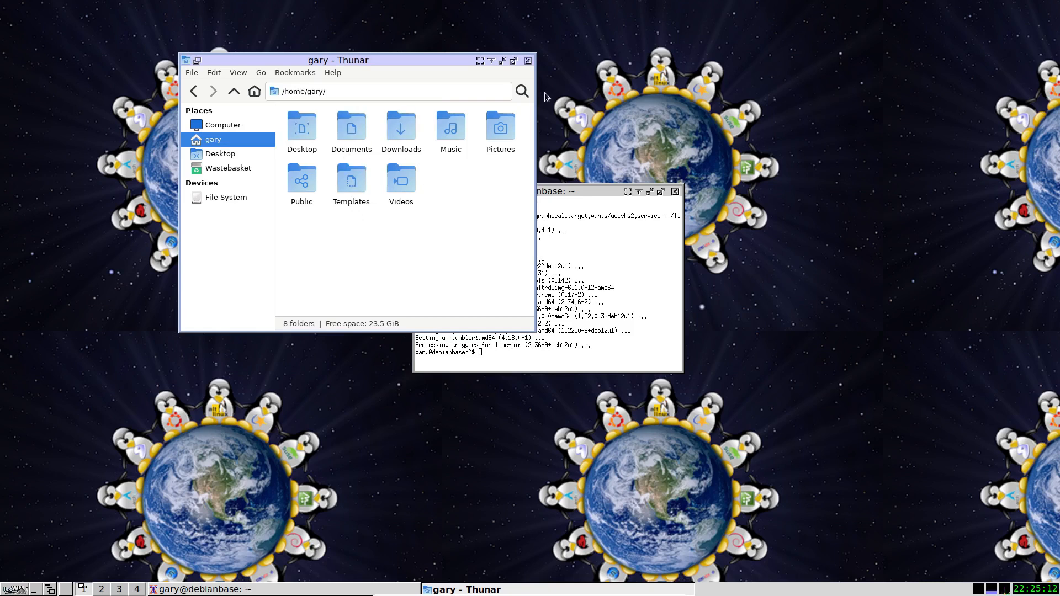
click(527, 61)
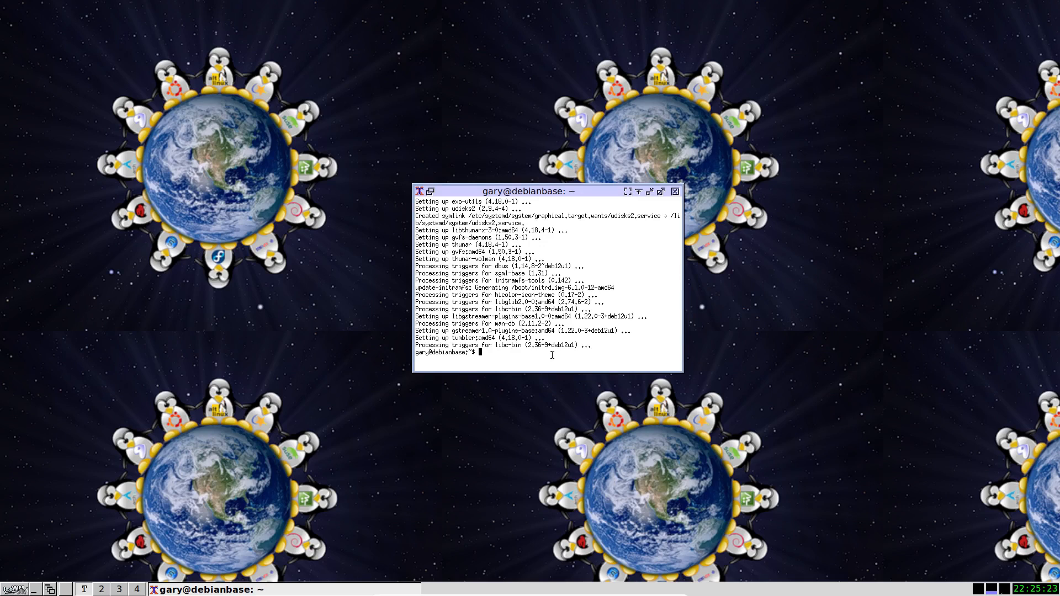
Search the apt packages for leafpad in the terminal
text(sudo apt search le)
text(afpad)
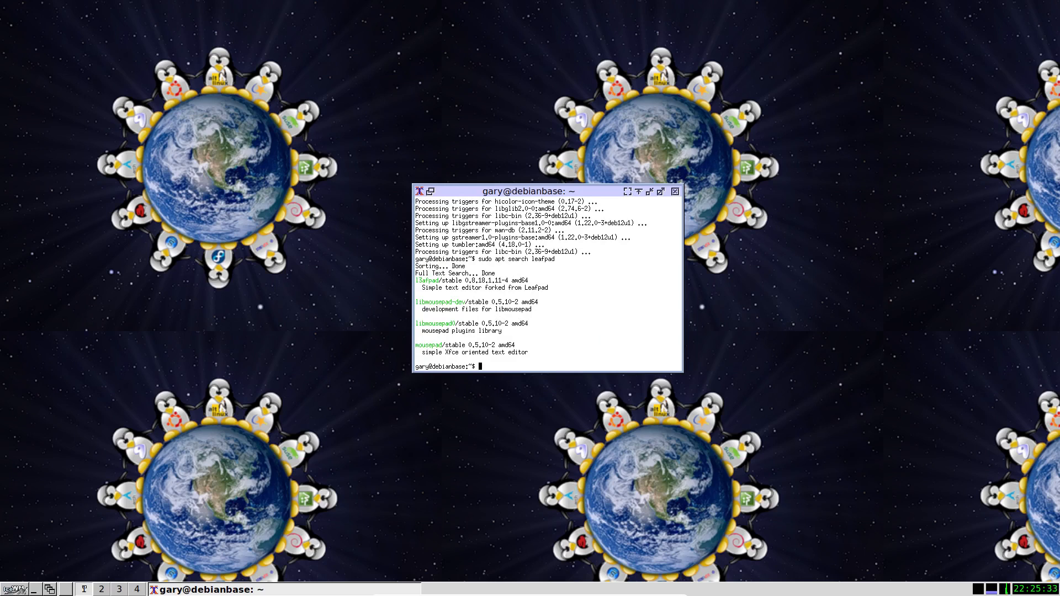
Try to install the leafpad package with sudo apt install
text(sudo apt install leafpad)
key(Return)
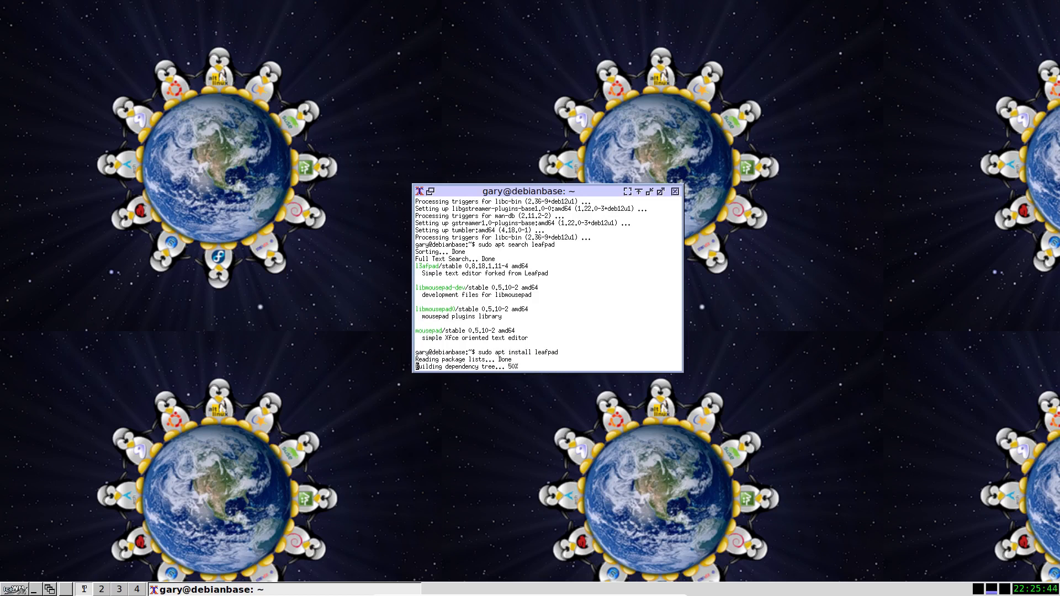
Recall the install command, change the package name to l3afpad and run it
key(Up)
key(Left)
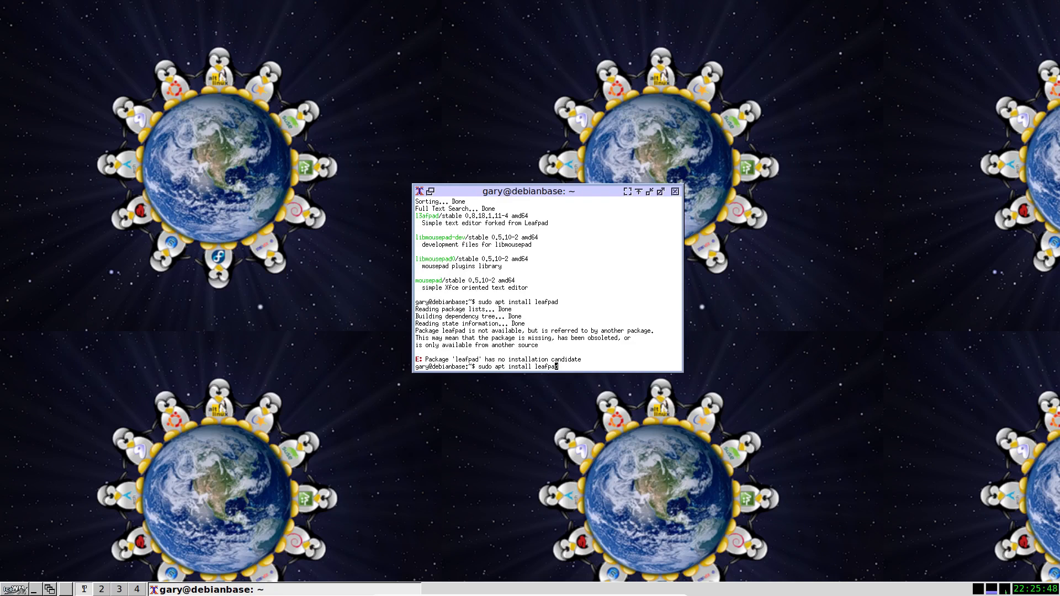
key(Left)
key(Left)
key(BackSpace)
text(3)
key(Return)
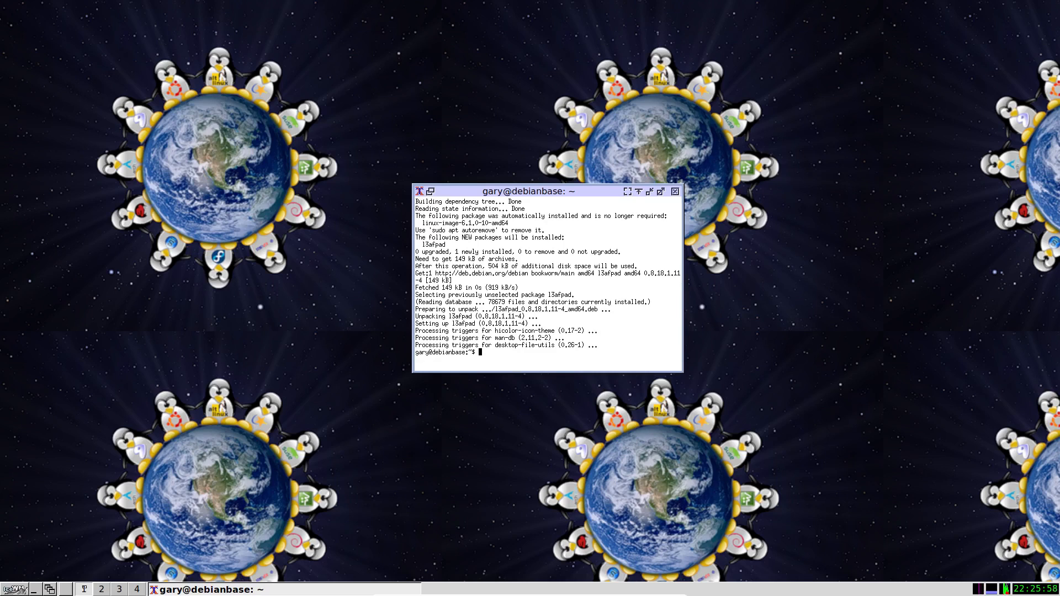
Launch the L3afpad text editor from the desktop's application categories and move its window closer to the middle of the desktop
right_click(247, 169)
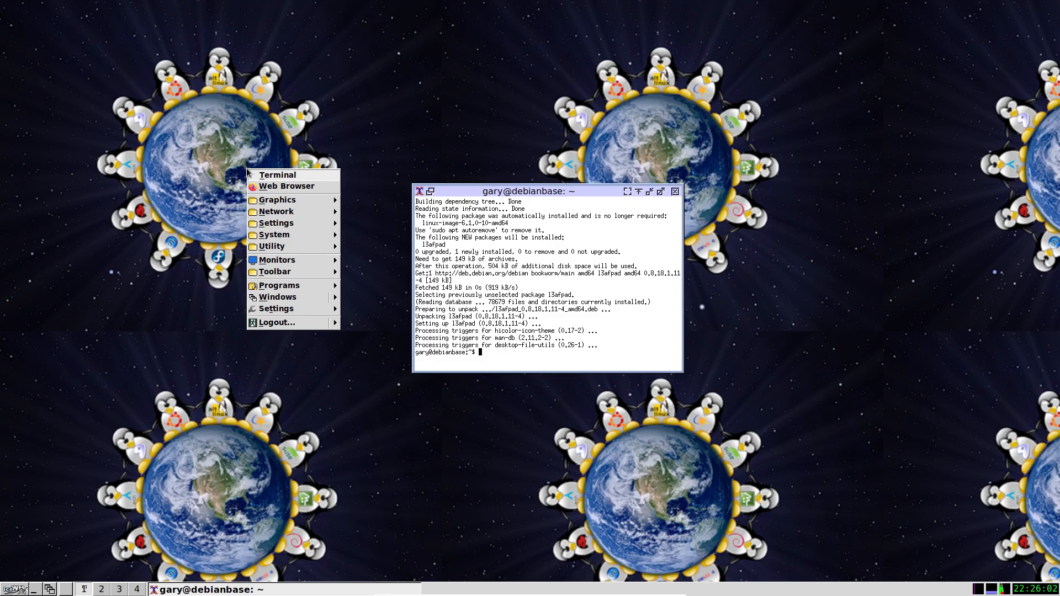
mouse_move(300, 287)
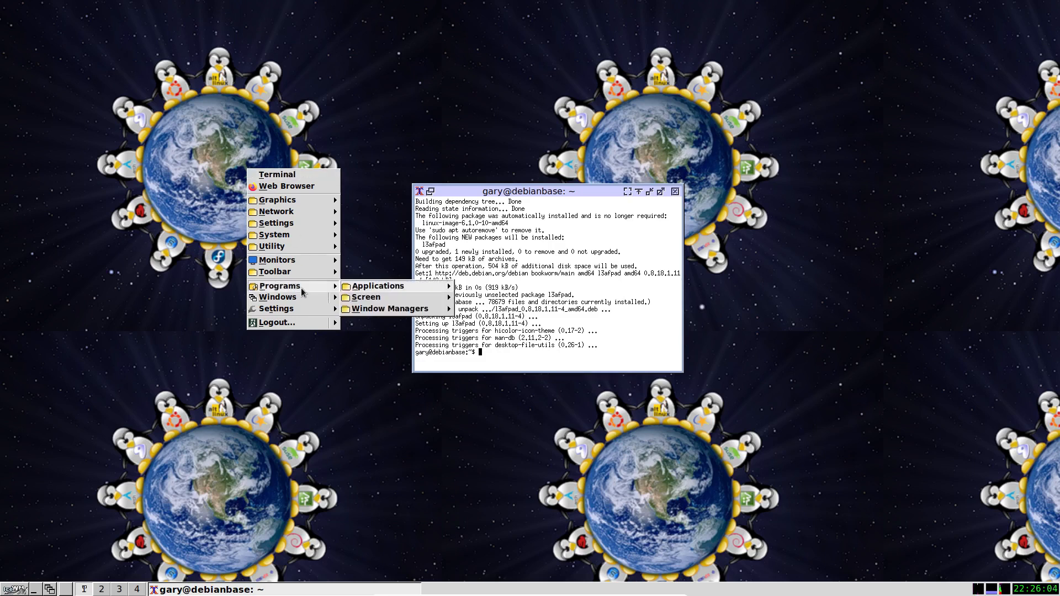
mouse_move(403, 292)
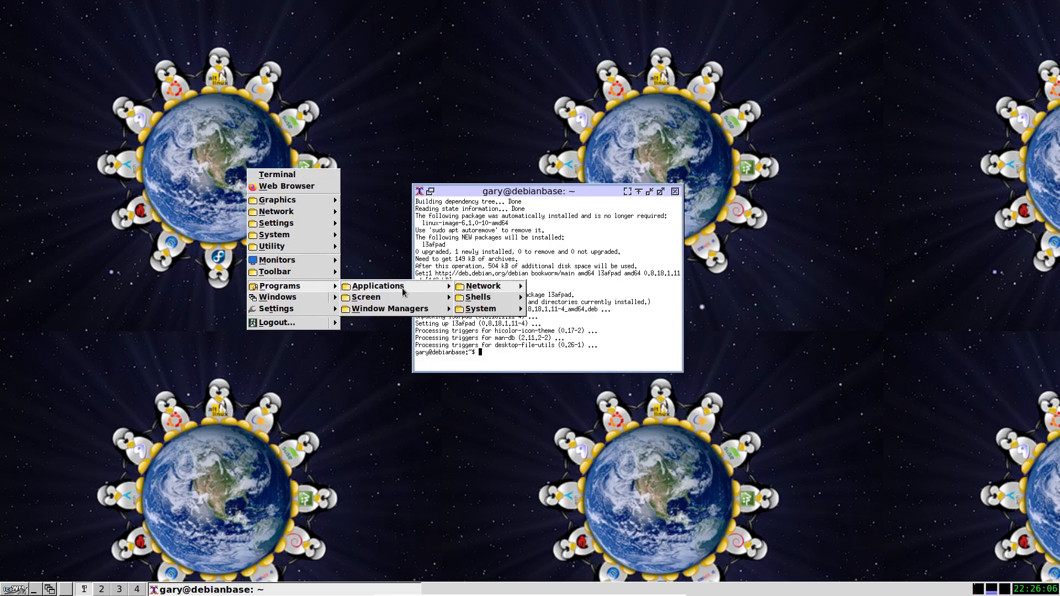
mouse_move(490, 314)
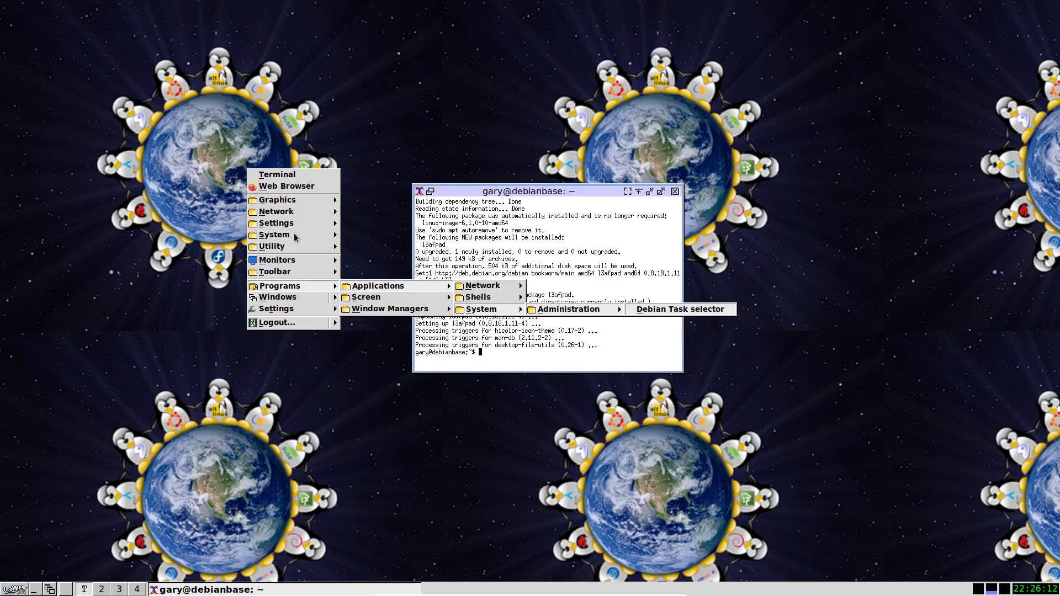
mouse_move(297, 248)
mouse_move(381, 253)
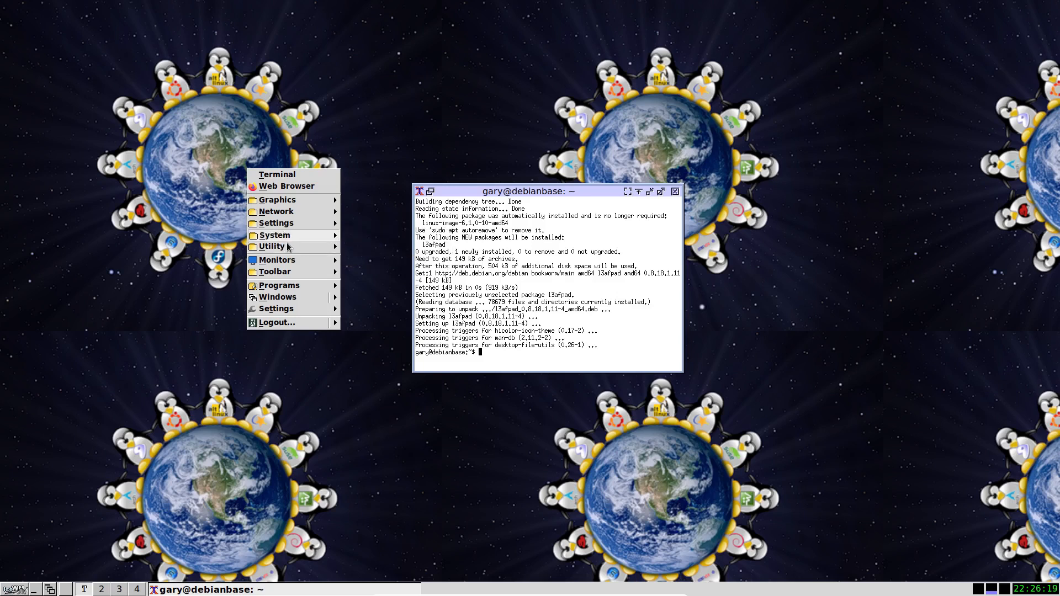
click(457, 260)
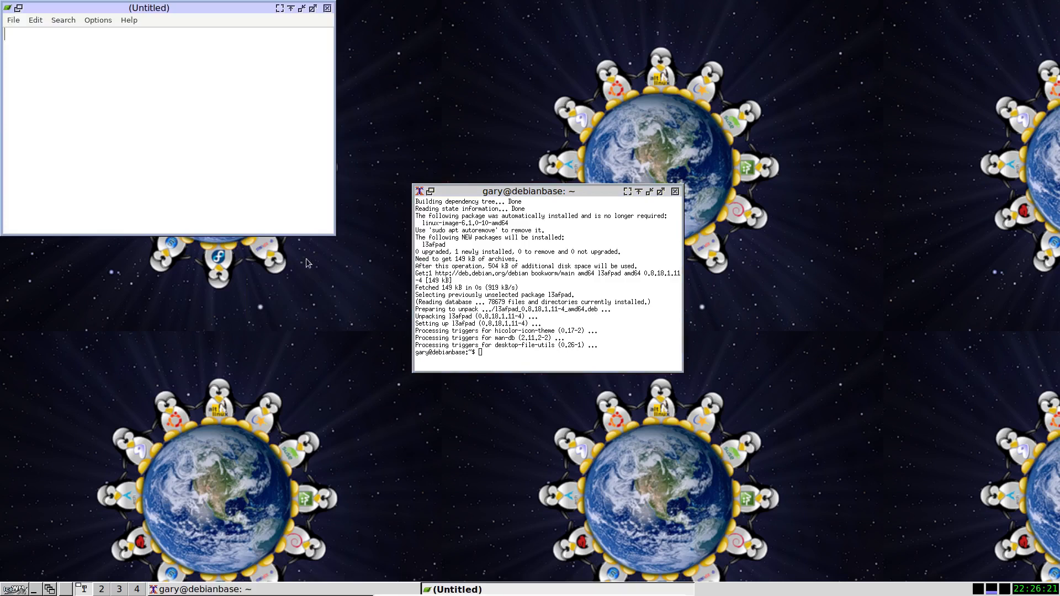
drag(141, 9, 338, 114)
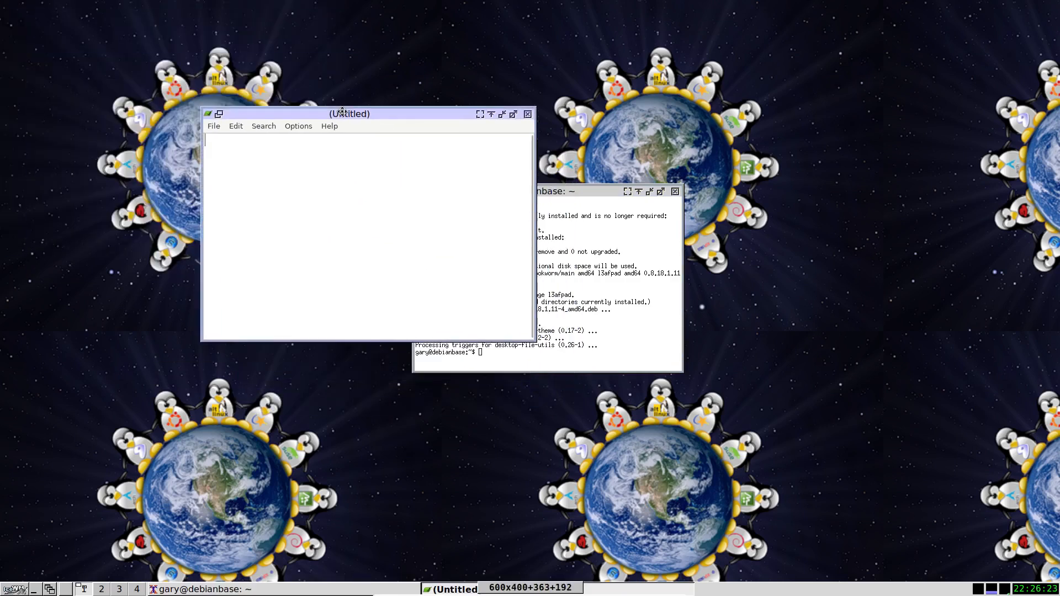
View the text editor's About information, then close it and the editor
click(331, 125)
click(333, 139)
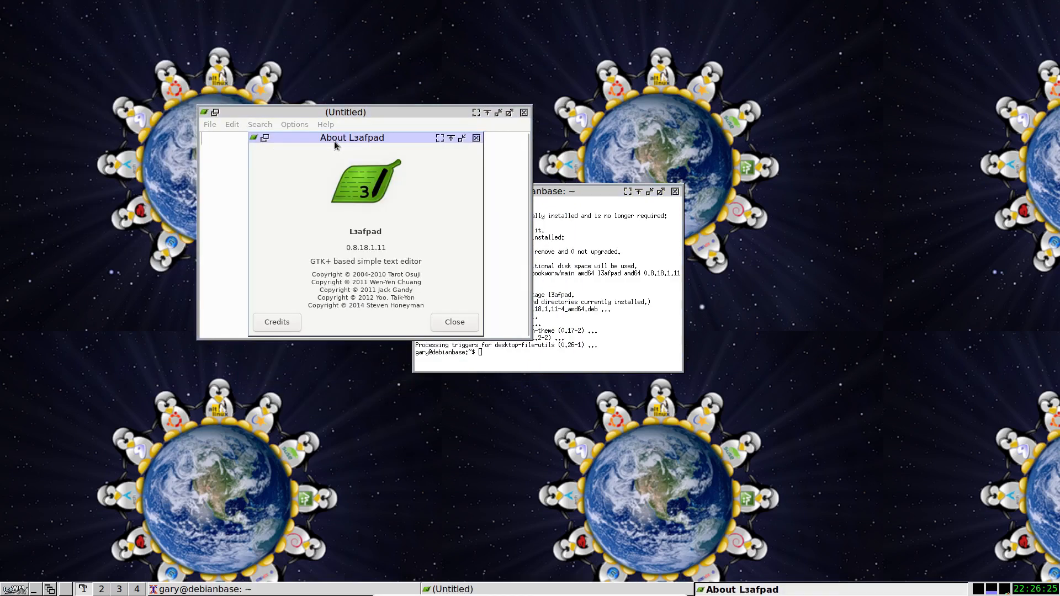
click(460, 329)
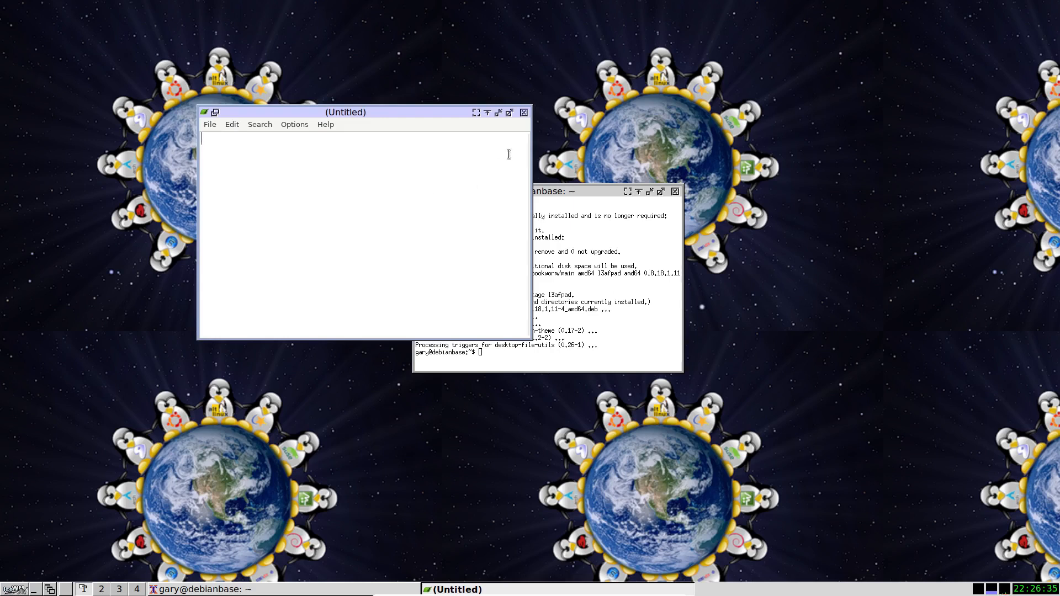
click(524, 113)
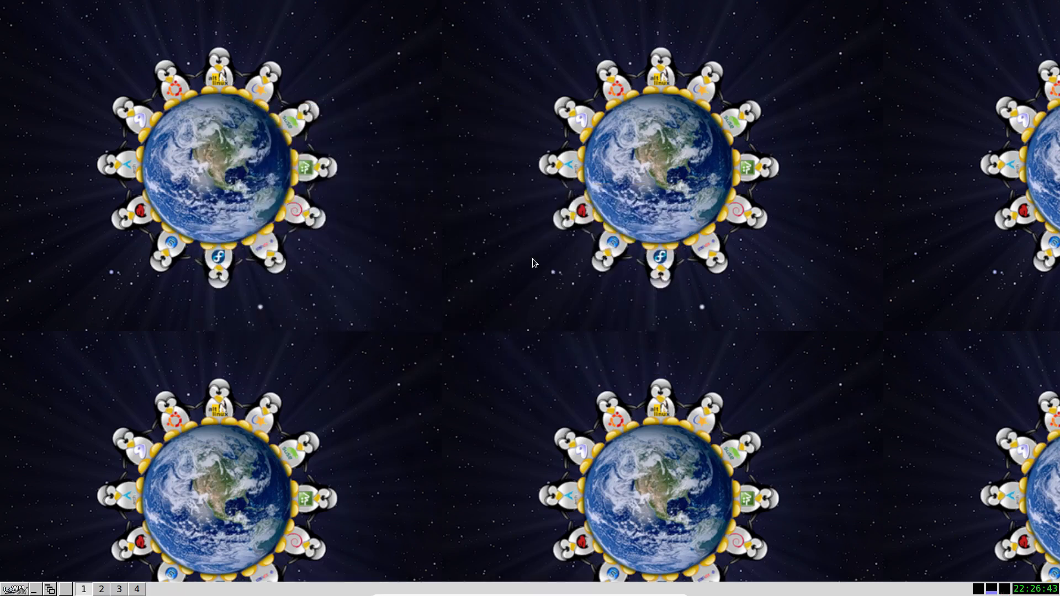